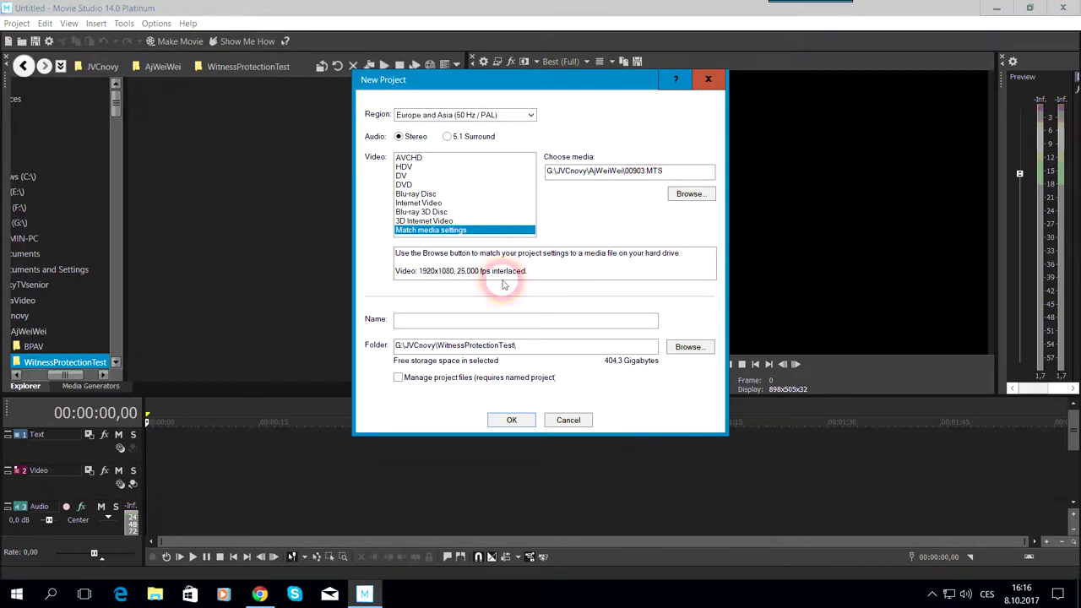
Name the new project WitnessProtectionQuickGuide and create it with the Match media settings video format
{"action": "left_click", "coordinate": [478, 324]}
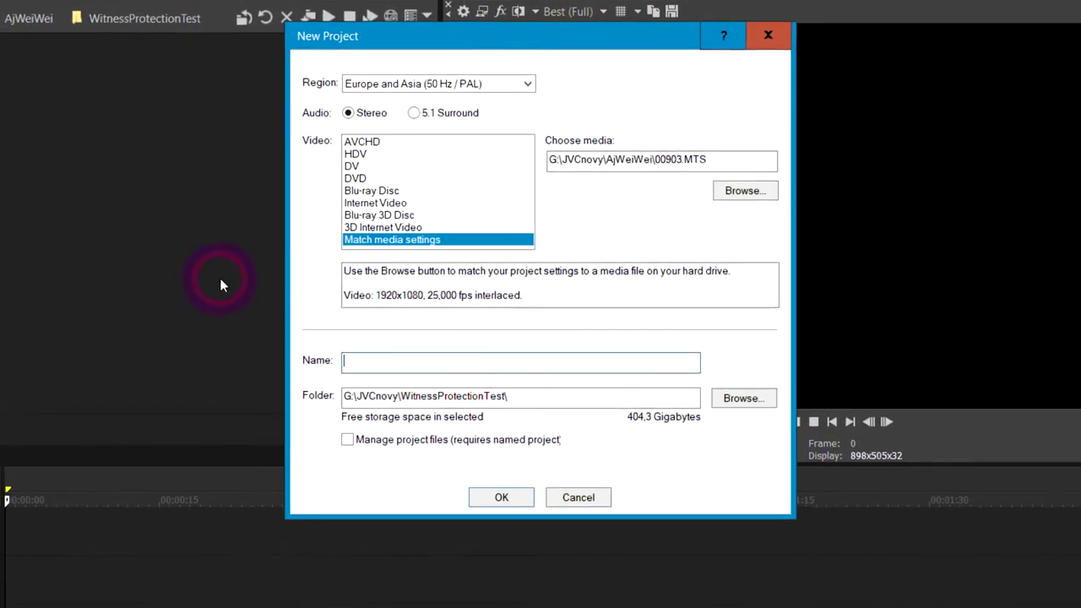
{"action": "type", "text": "Witnes"}
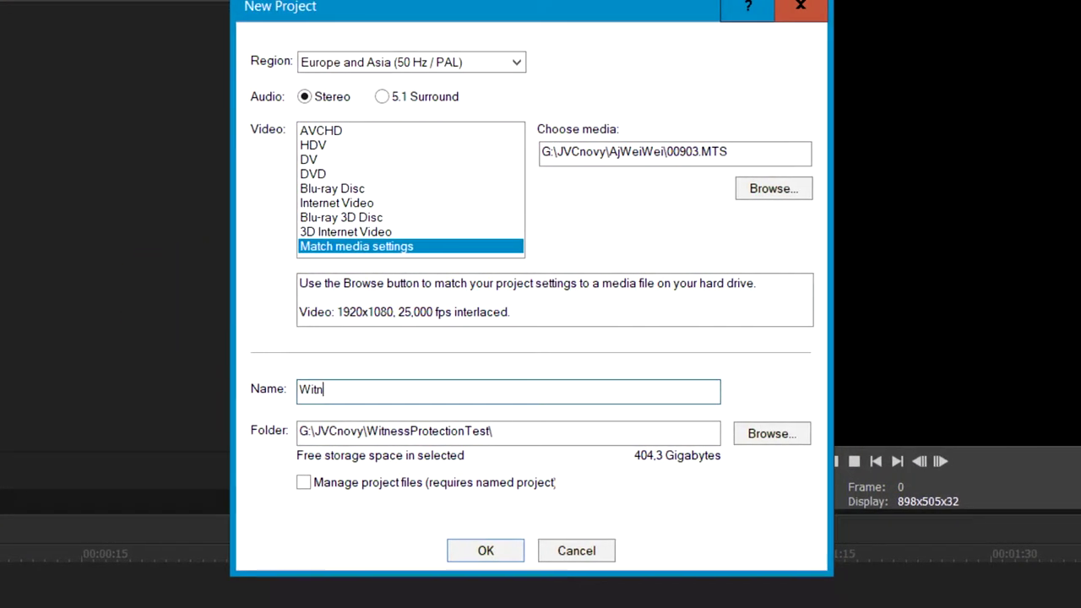
{"action": "type", "text": "sProtec"}
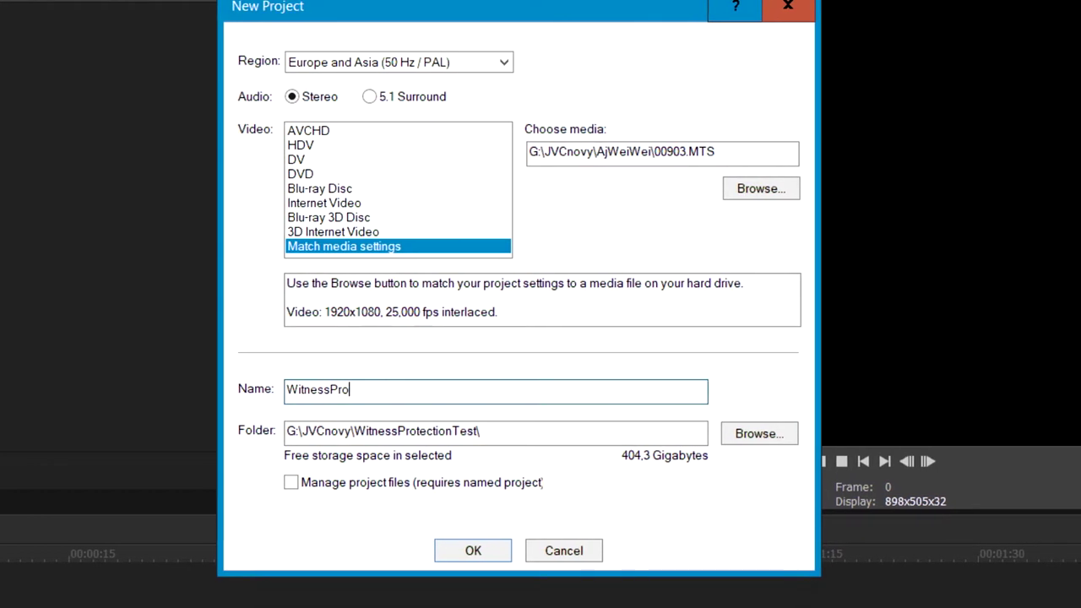
{"action": "type", "text": "tion"}
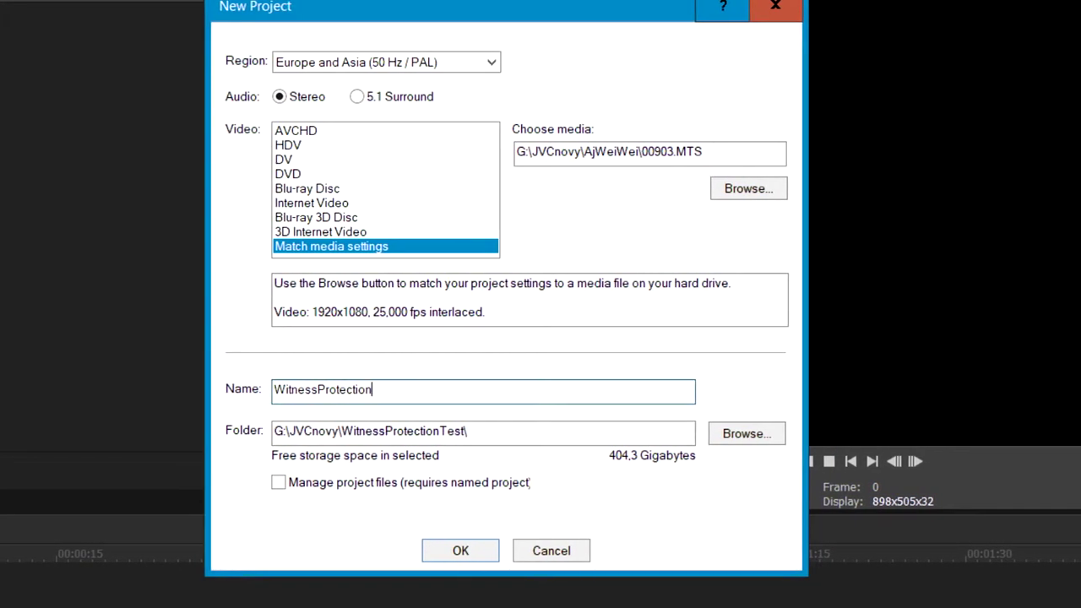
{"action": "type", "text": "Qui"}
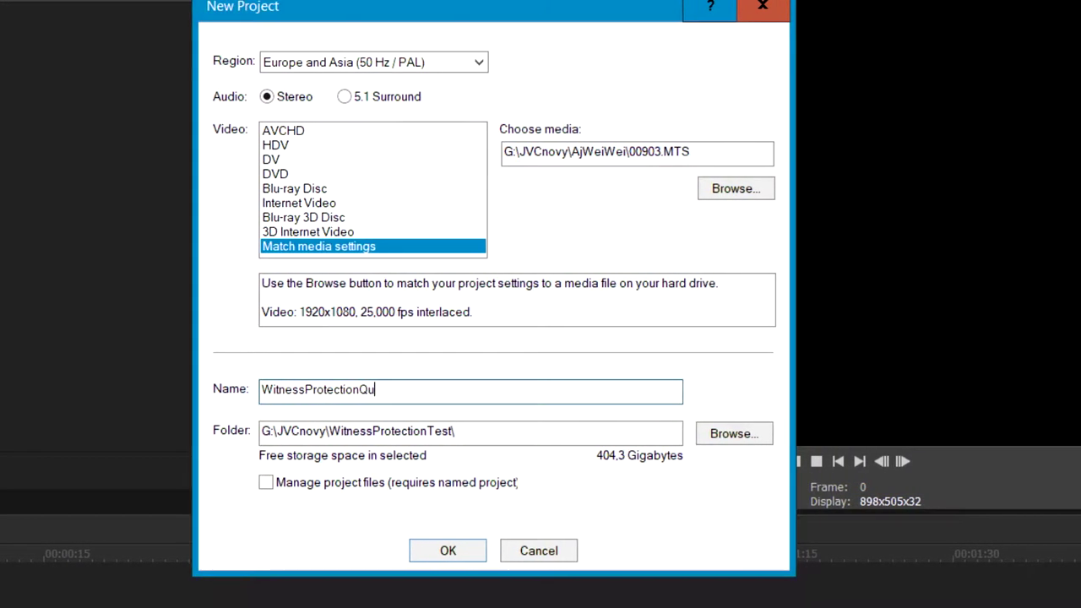
{"action": "type", "text": "ck"}
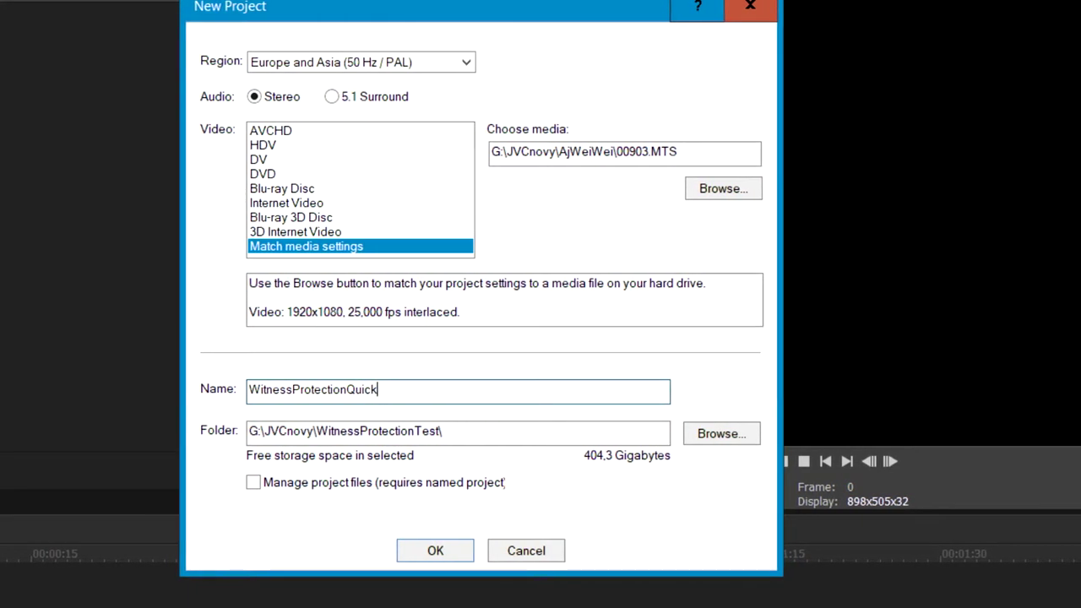
{"action": "type", "text": "Guid"}
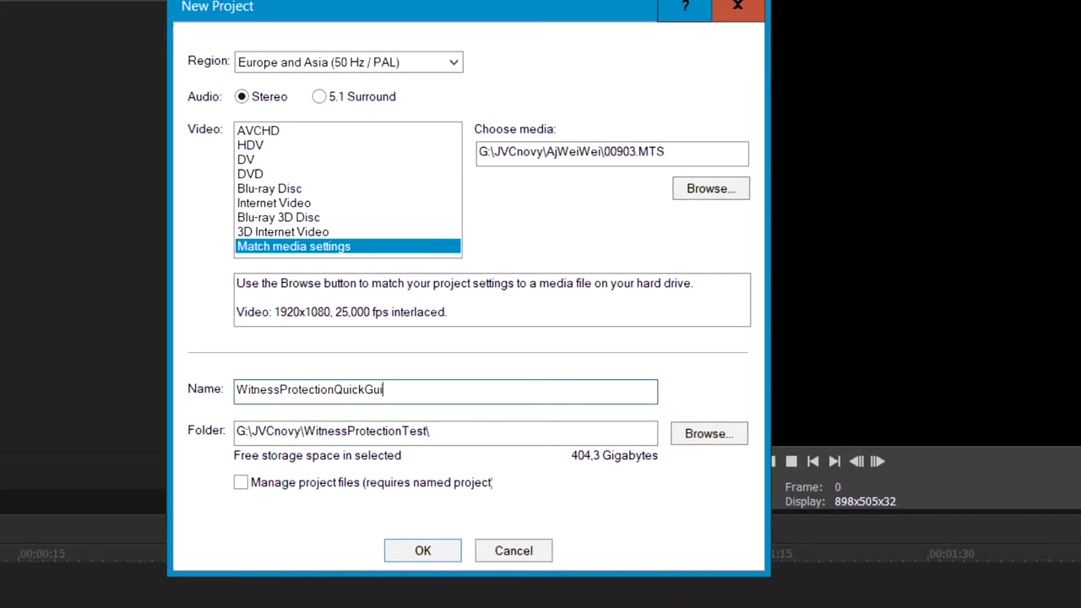
{"action": "type", "text": "e"}
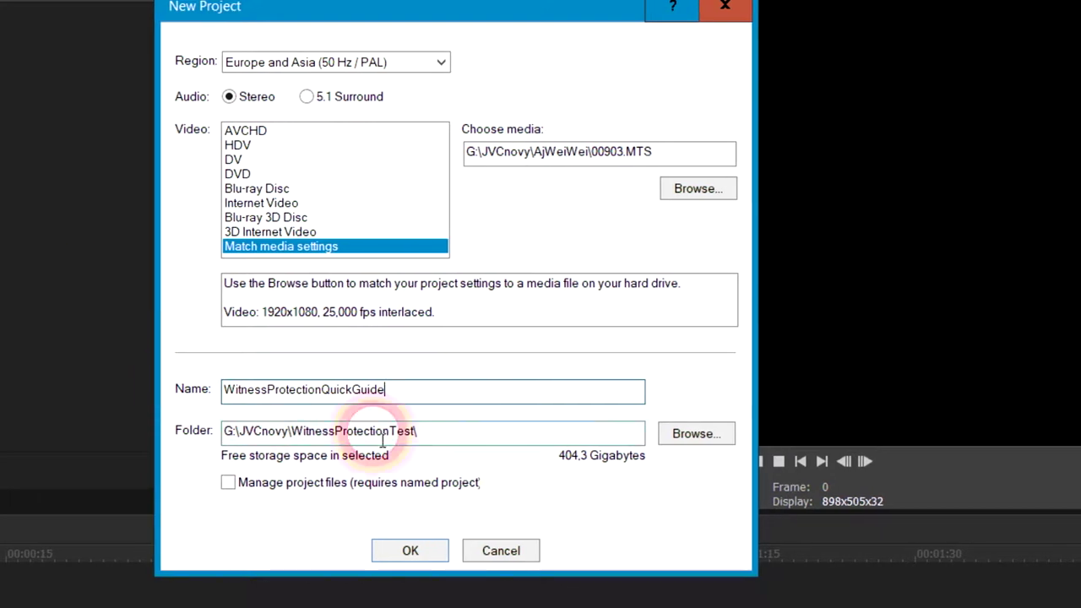
{"action": "left_click", "coordinate": [407, 551]}
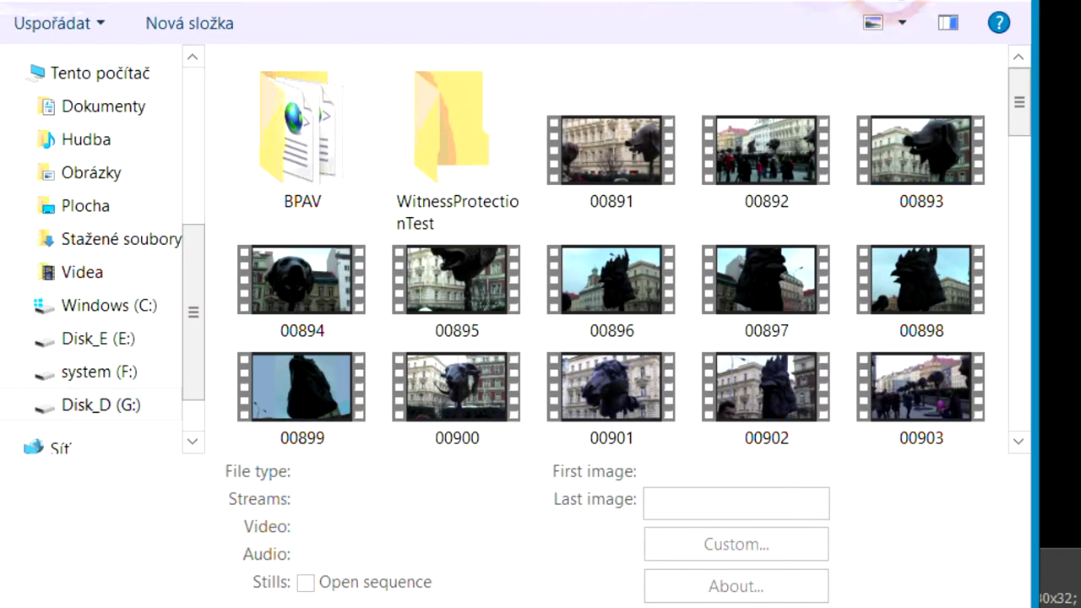
Open video clip 00927 from the AjWeiWei folder in the project, declining the 5.1 surround mode
{"action": "left_click_drag", "start_coordinate": [1020, 103], "coordinate": [1020, 217]}
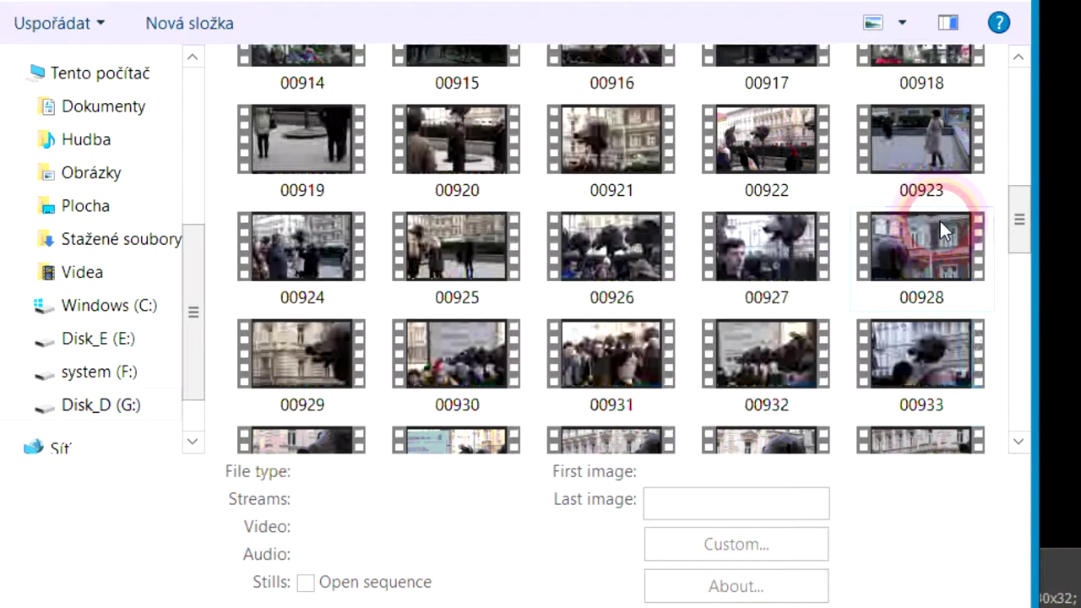
{"action": "left_click", "coordinate": [751, 241]}
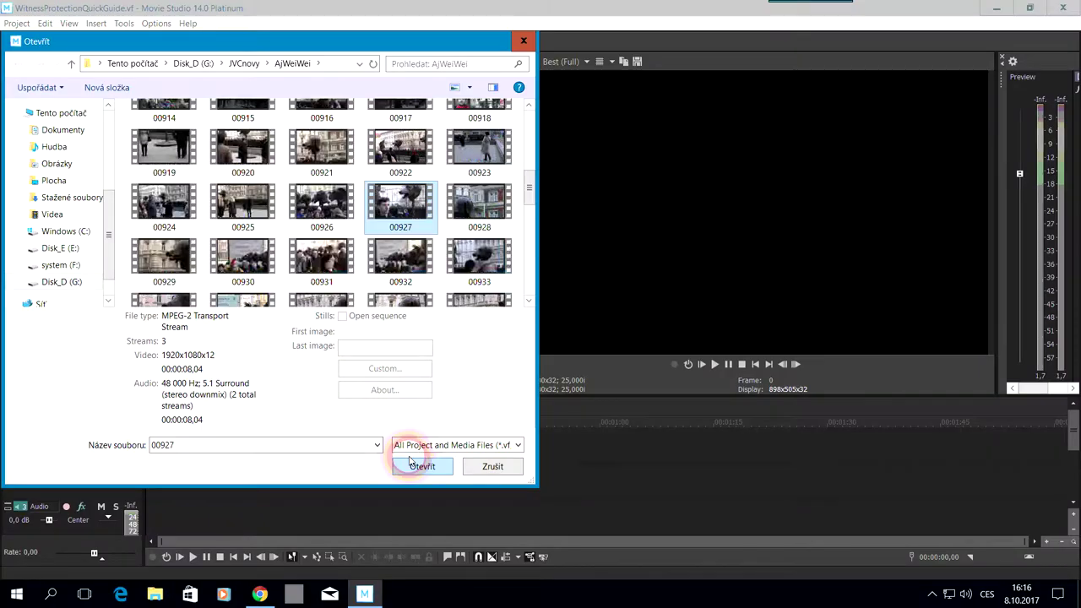
{"action": "left_click", "coordinate": [398, 534]}
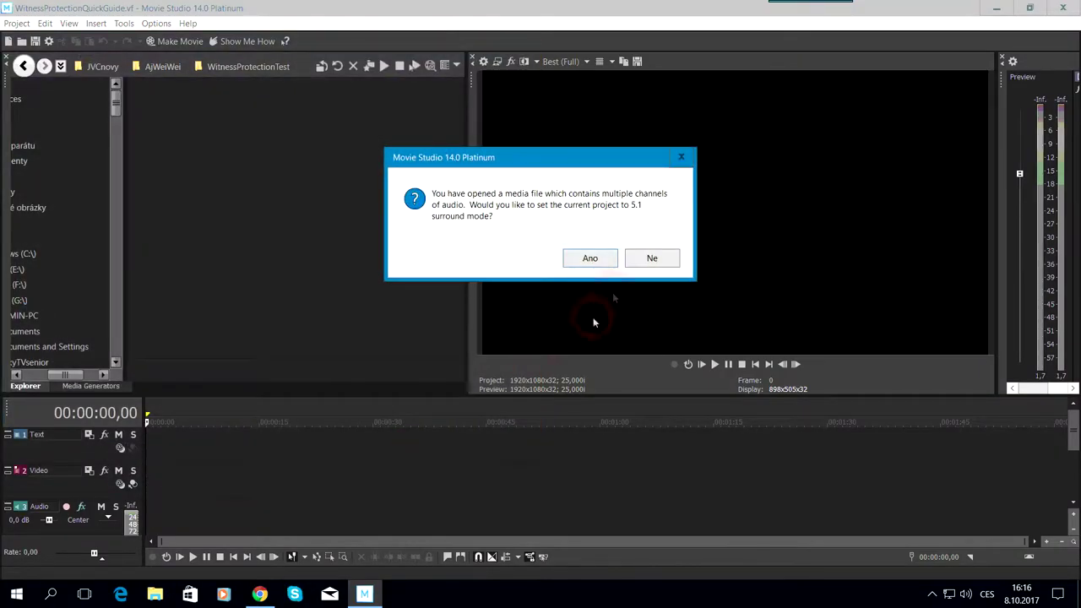
{"action": "left_click", "coordinate": [650, 258]}
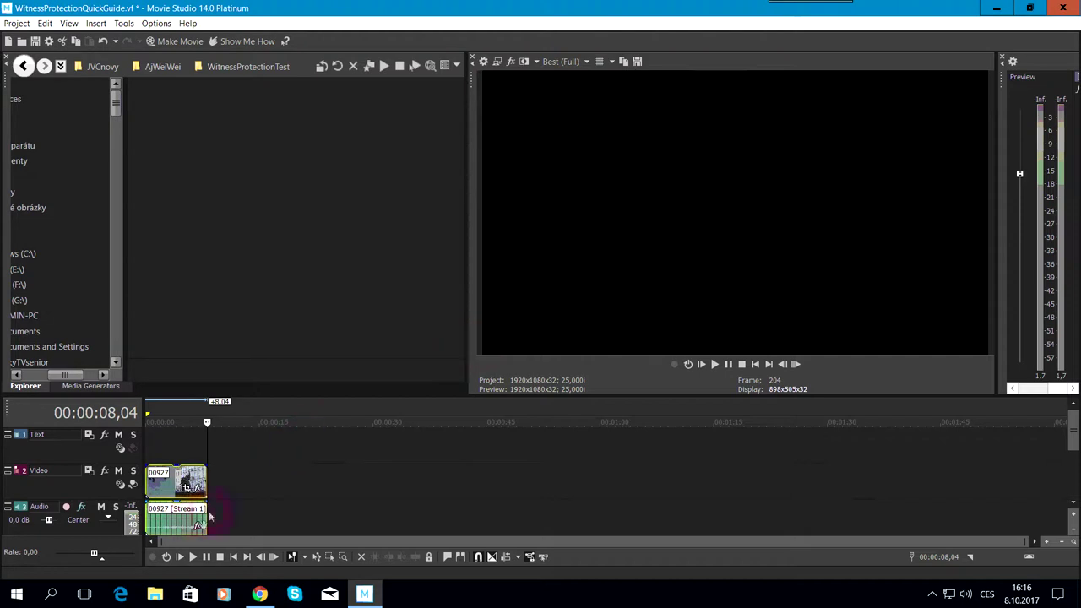
Increase the Video track's height and stretch the 00927 clip's display along the timeline for precise effect positioning
{"action": "mouse_move", "coordinate": [207, 488]}
{"action": "left_mouse_down"}
{"action": "mouse_move", "coordinate": [233, 488]}
{"action": "mouse_move", "coordinate": [212, 494]}
{"action": "left_mouse_up"}
{"action": "left_click_drag", "start_coordinate": [1035, 541], "coordinate": [126, 536]}
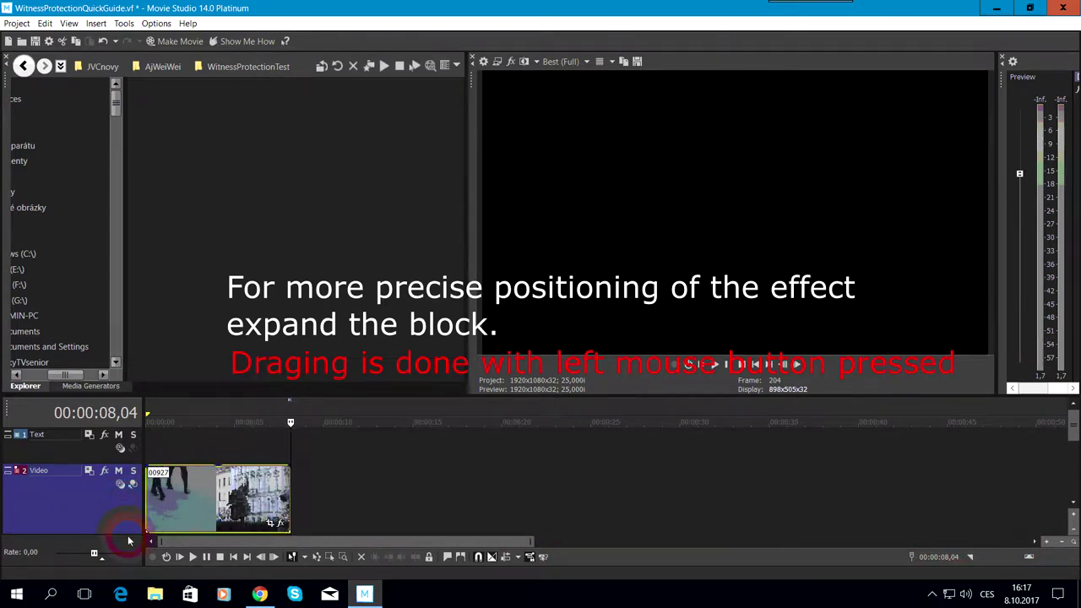
{"action": "left_click", "coordinate": [205, 487]}
{"action": "left_click", "coordinate": [1072, 429]}
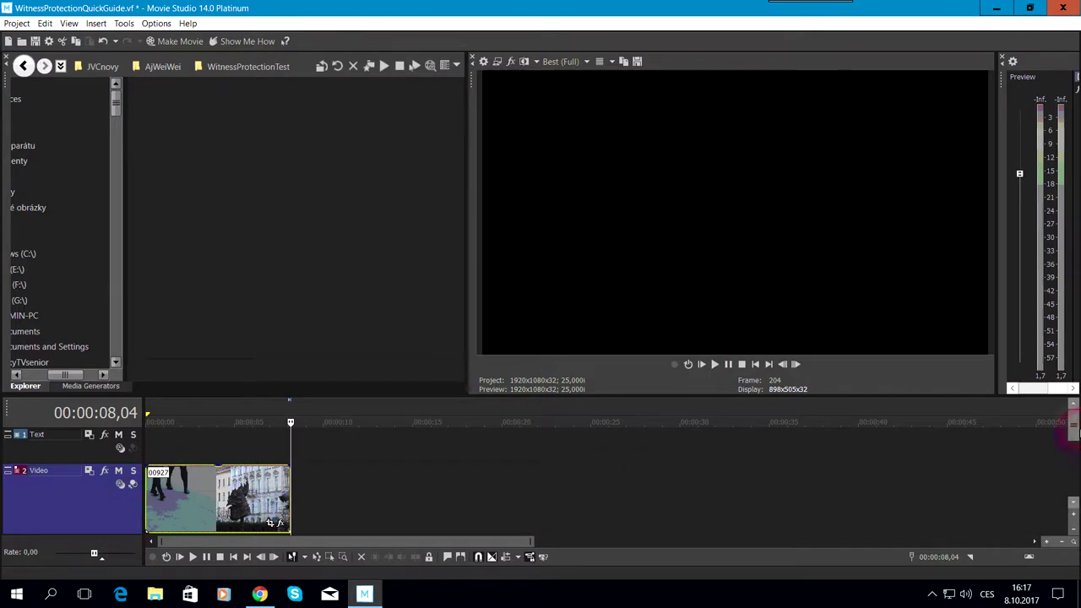
{"action": "left_click", "coordinate": [1073, 503]}
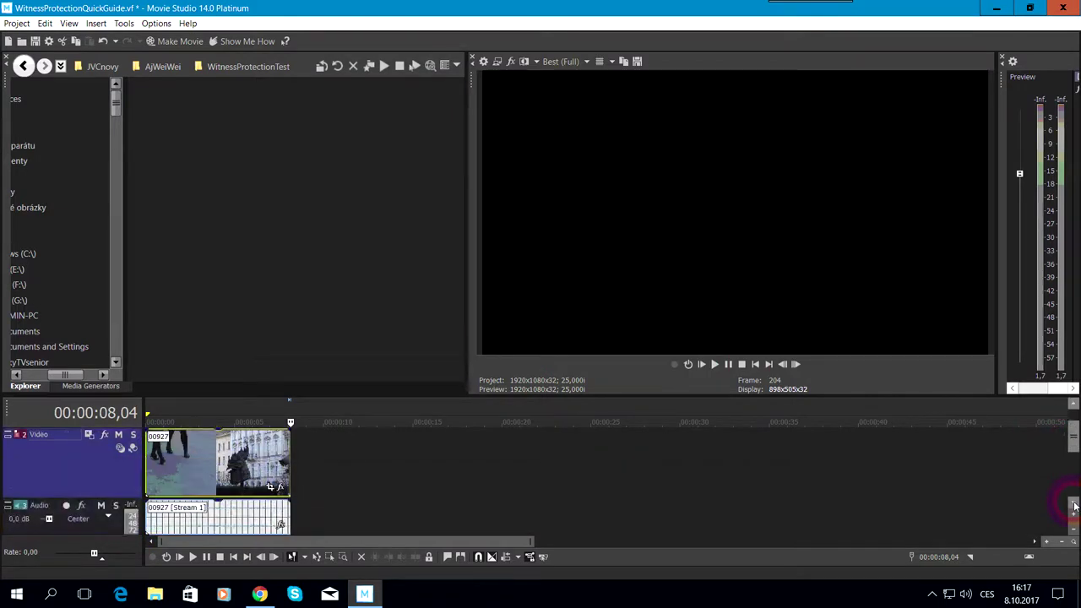
{"action": "left_click", "coordinate": [1072, 406]}
{"action": "left_click", "coordinate": [85, 478]}
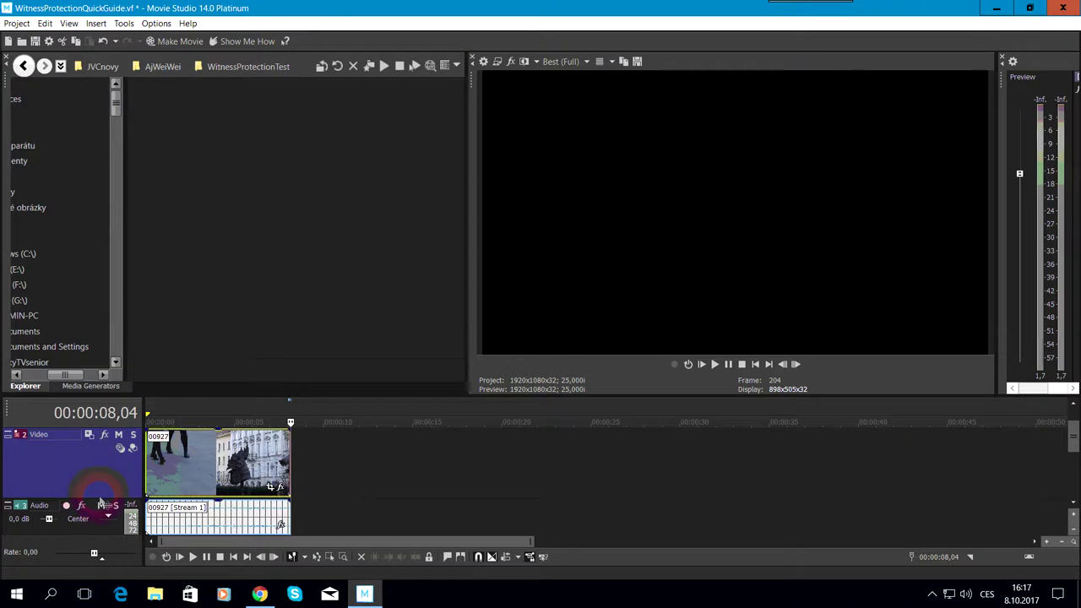
{"action": "left_click_drag", "start_coordinate": [107, 505], "coordinate": [128, 530]}
{"action": "left_click_drag", "start_coordinate": [532, 542], "coordinate": [273, 541]}
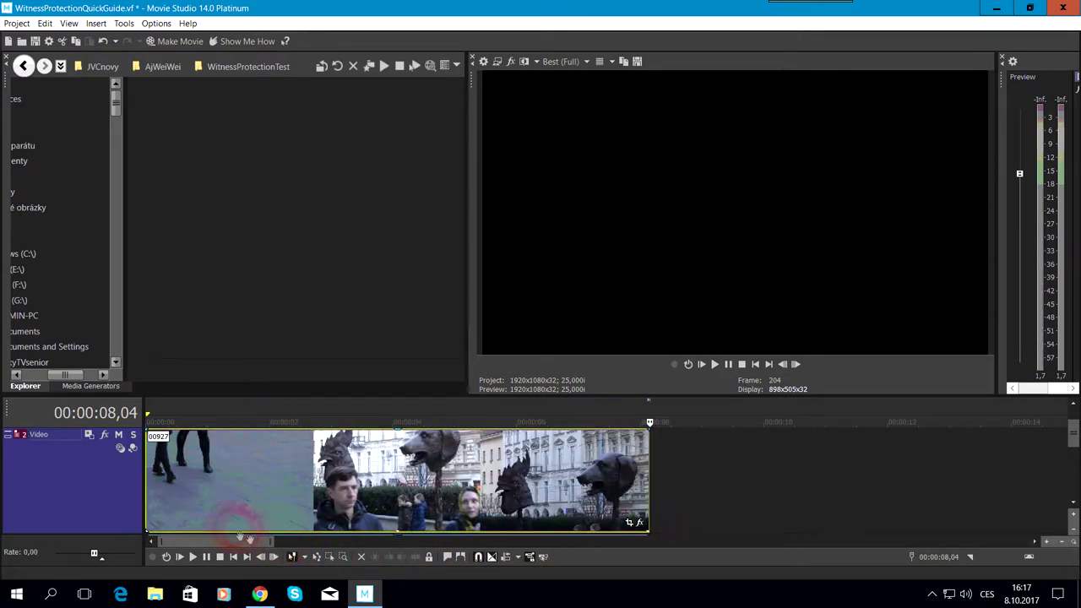
Scrub through the 00927 clip to examine where the man whose face needs hiding appears
{"action": "left_click", "coordinate": [167, 495]}
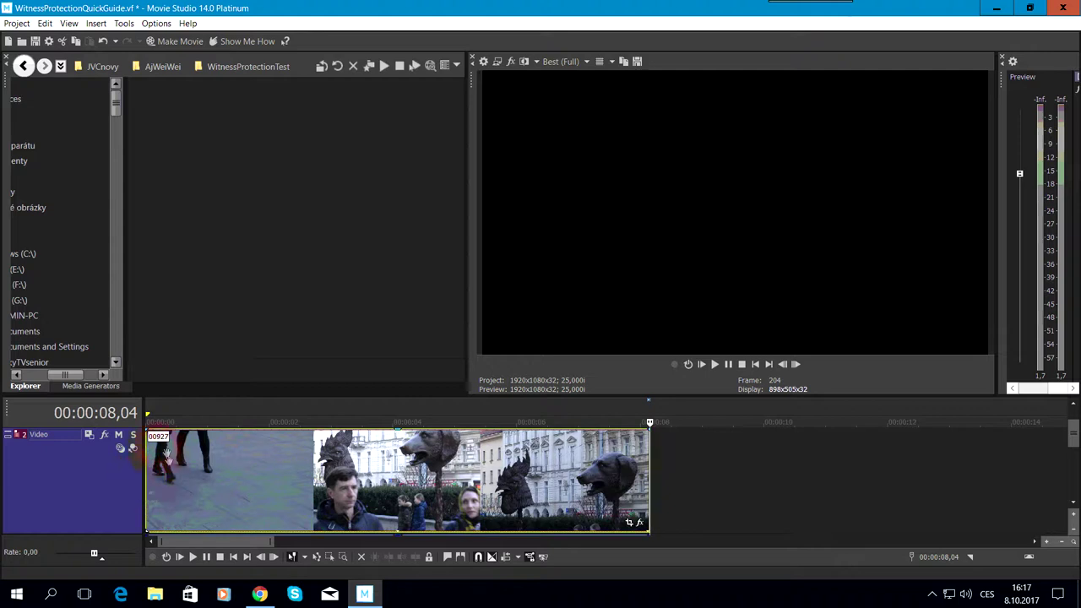
{"action": "scroll", "coordinate": [153, 447], "scroll_direction": "down", "scroll_amount": 1}
{"action": "left_click", "coordinate": [158, 470]}
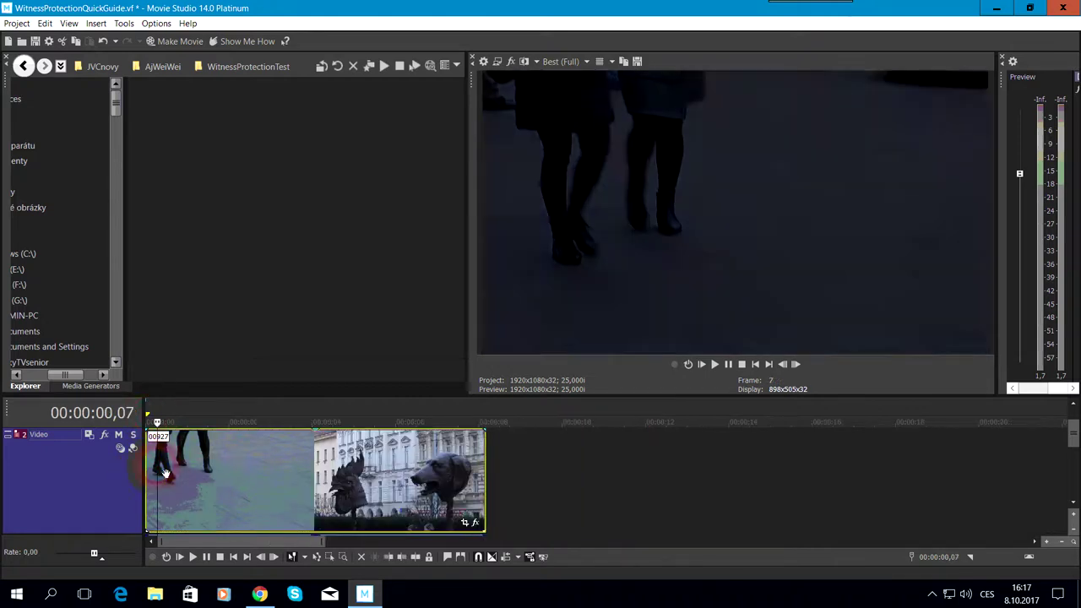
{"action": "left_click_drag", "start_coordinate": [165, 474], "coordinate": [307, 460]}
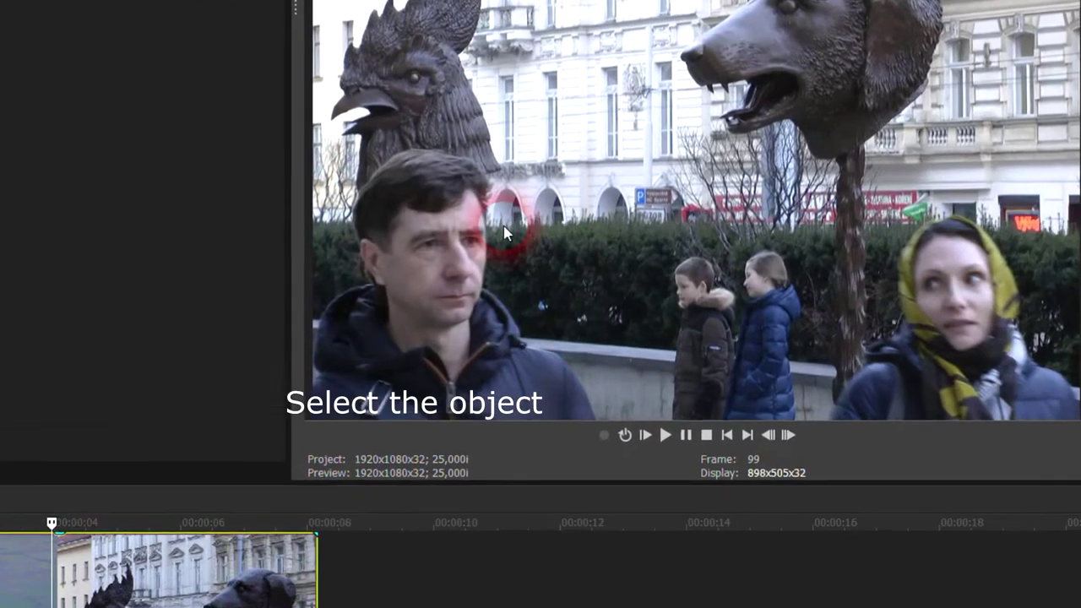
{"action": "left_click", "coordinate": [511, 279]}
{"action": "left_click", "coordinate": [456, 175]}
{"action": "left_click", "coordinate": [211, 365]}
{"action": "left_click", "coordinate": [295, 147]}
{"action": "left_click", "coordinate": [438, 315]}
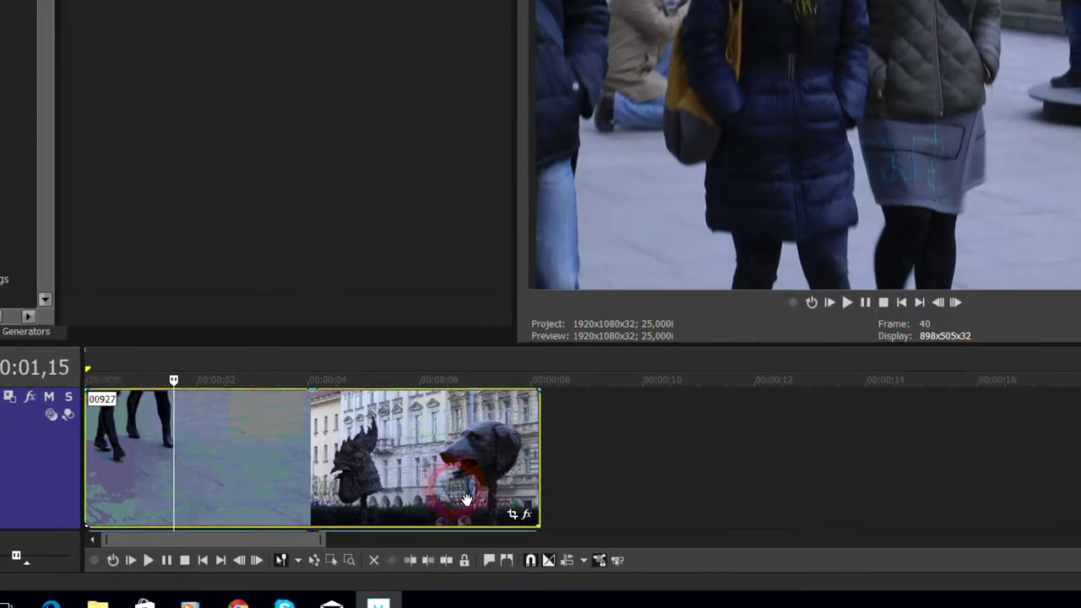
Add the HitFilm Witness Protection effect to clip 00927 and turn on keyframe animation for its Center position
{"action": "left_click", "coordinate": [599, 499]}
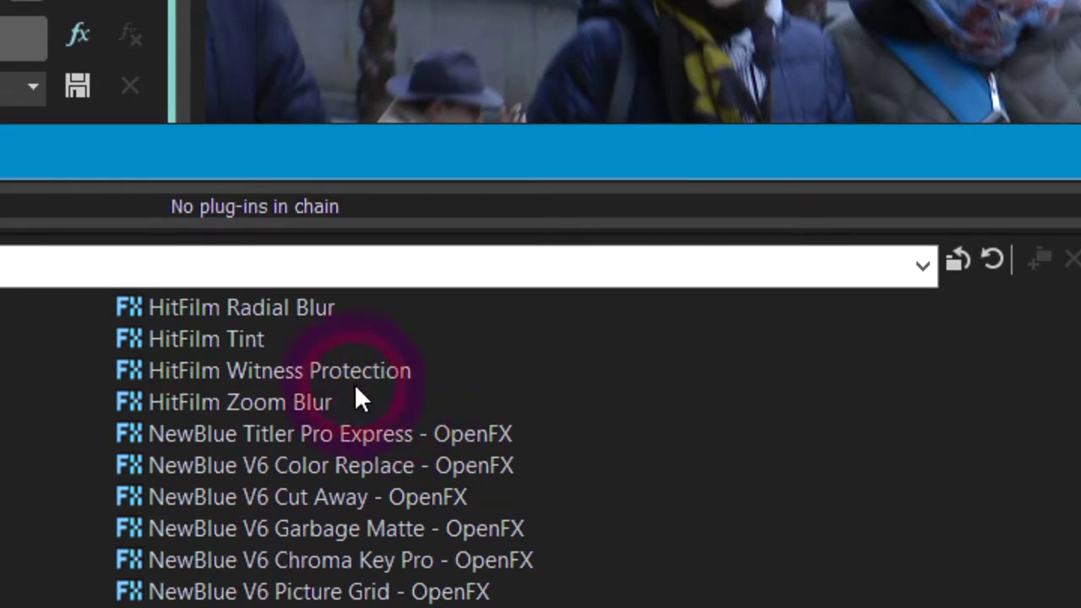
{"action": "left_click", "coordinate": [353, 375]}
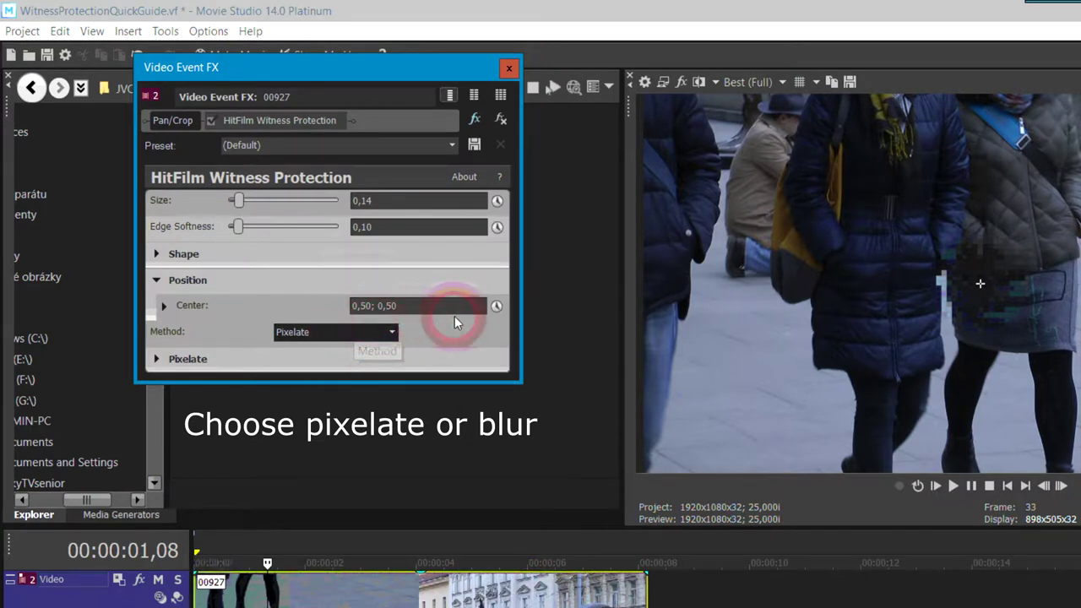
{"action": "left_click", "coordinate": [497, 307]}
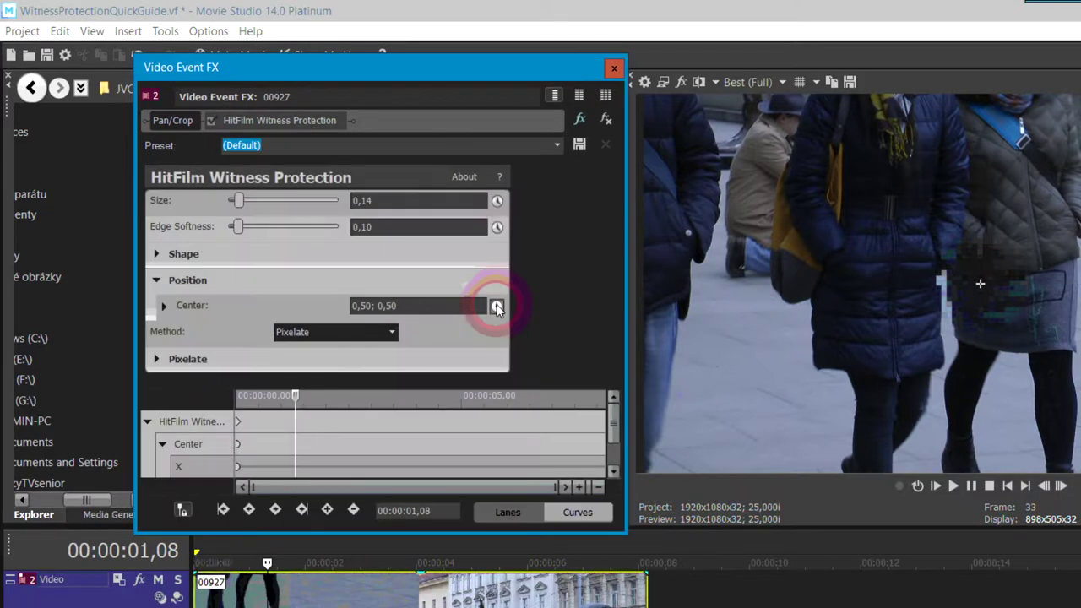
Sync the keyframe cursor with the timeline and keyframe the effect's Center at 0,01; 0,90 at 00:00:02,07
{"action": "left_click", "coordinate": [182, 511]}
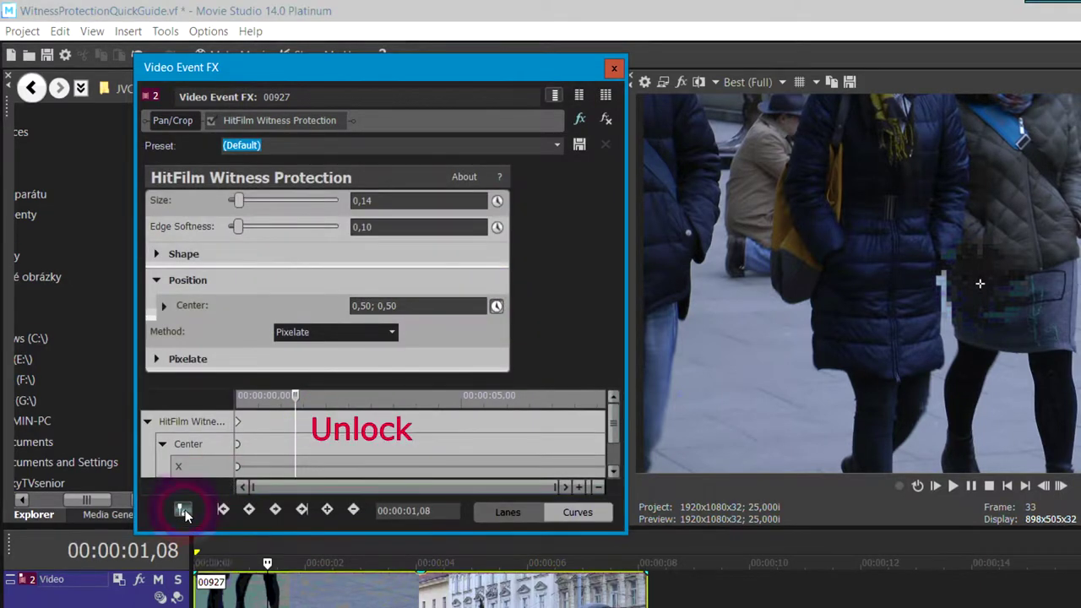
{"action": "left_click_drag", "start_coordinate": [307, 397], "coordinate": [338, 409]}
{"action": "left_click_drag", "start_coordinate": [979, 284], "coordinate": [646, 133]}
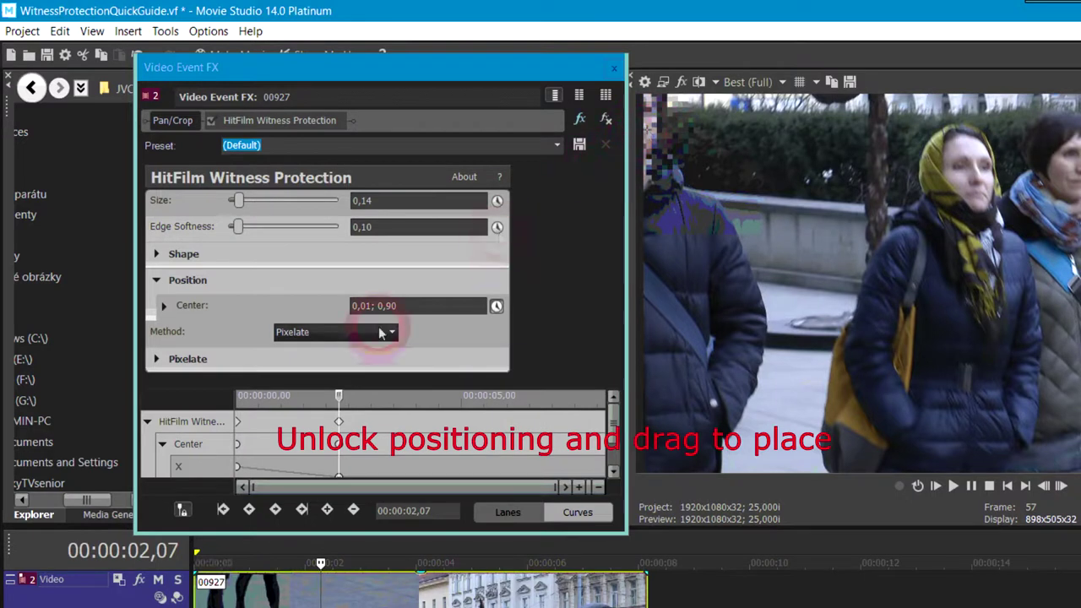
Keyframe the effect's Center over the man's face at 0,02; 0,60 at time 00:00:03,05
{"action": "left_click", "coordinate": [182, 509]}
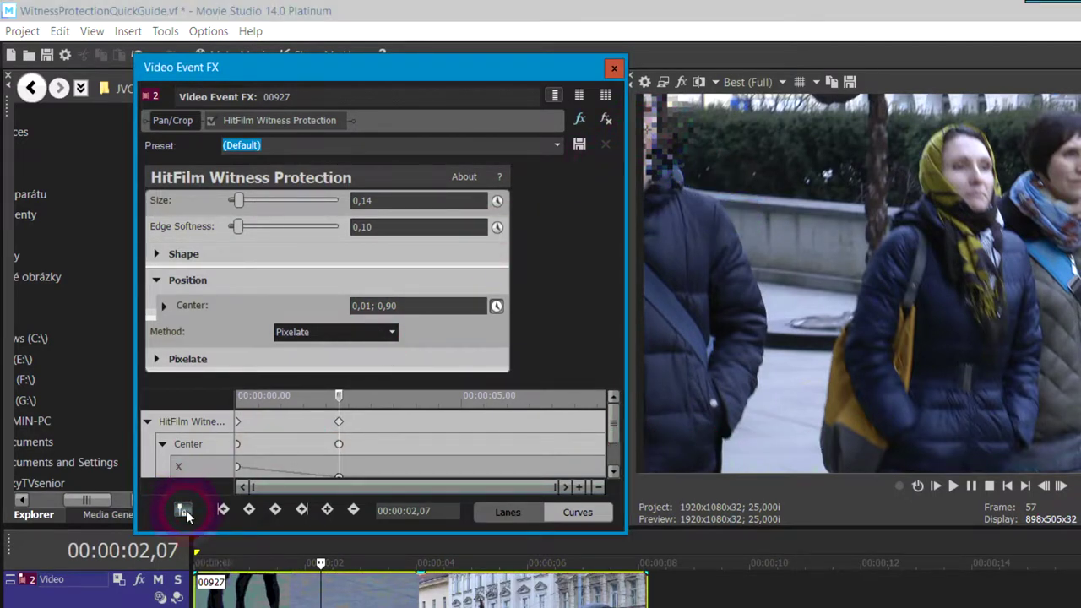
{"action": "left_click", "coordinate": [343, 396]}
{"action": "left_click_drag", "start_coordinate": [343, 391], "coordinate": [381, 399]}
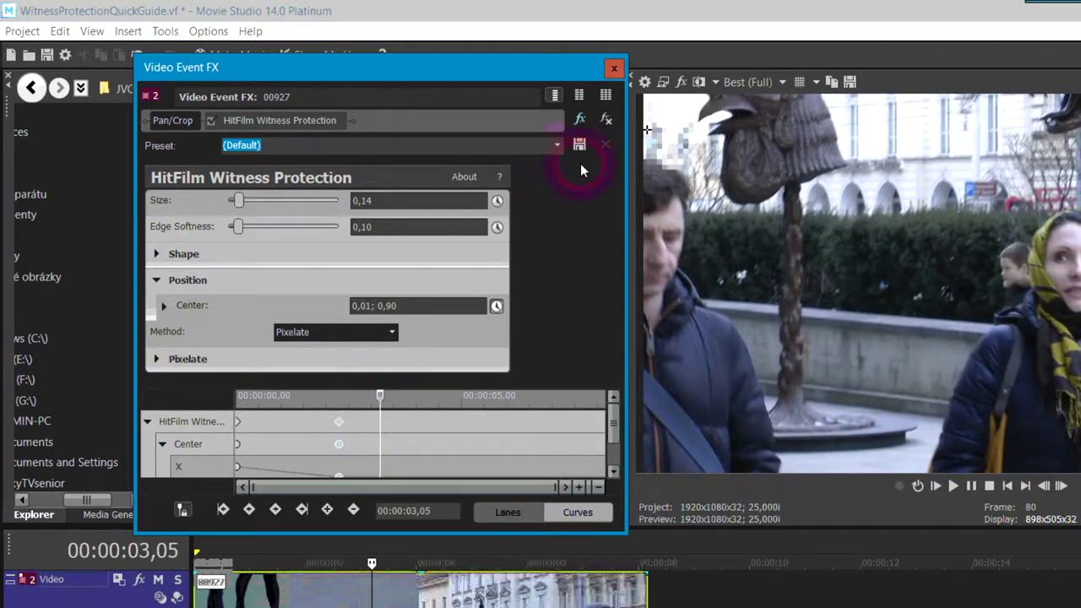
{"action": "left_click_drag", "start_coordinate": [647, 131], "coordinate": [654, 243]}
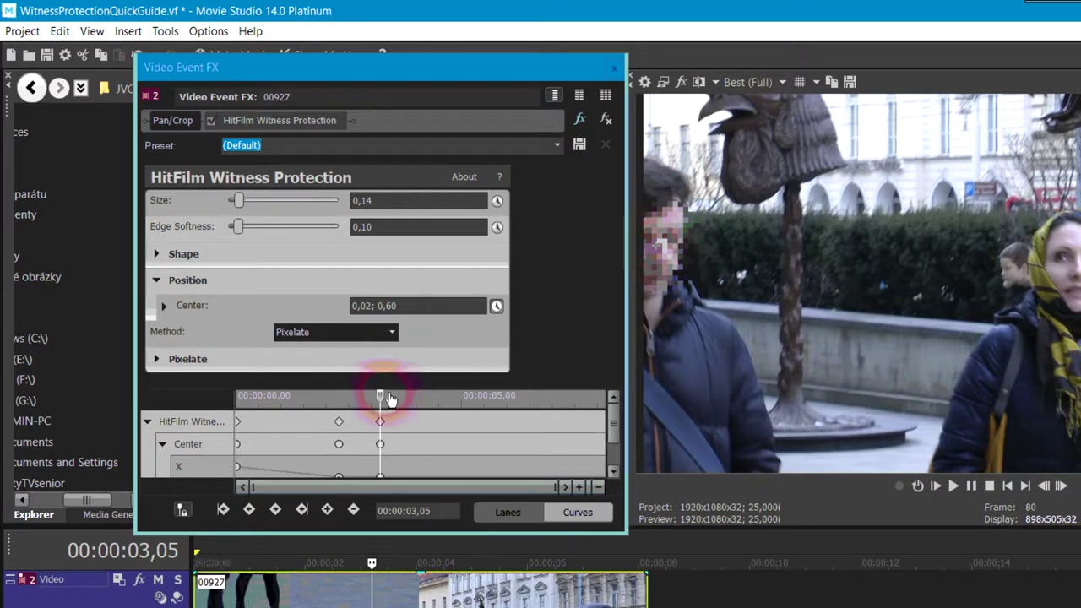
Follow the man's face with another Center keyframe of 0,10; 0,53 at time 00:00:03,13
{"action": "left_click_drag", "start_coordinate": [380, 394], "coordinate": [394, 397]}
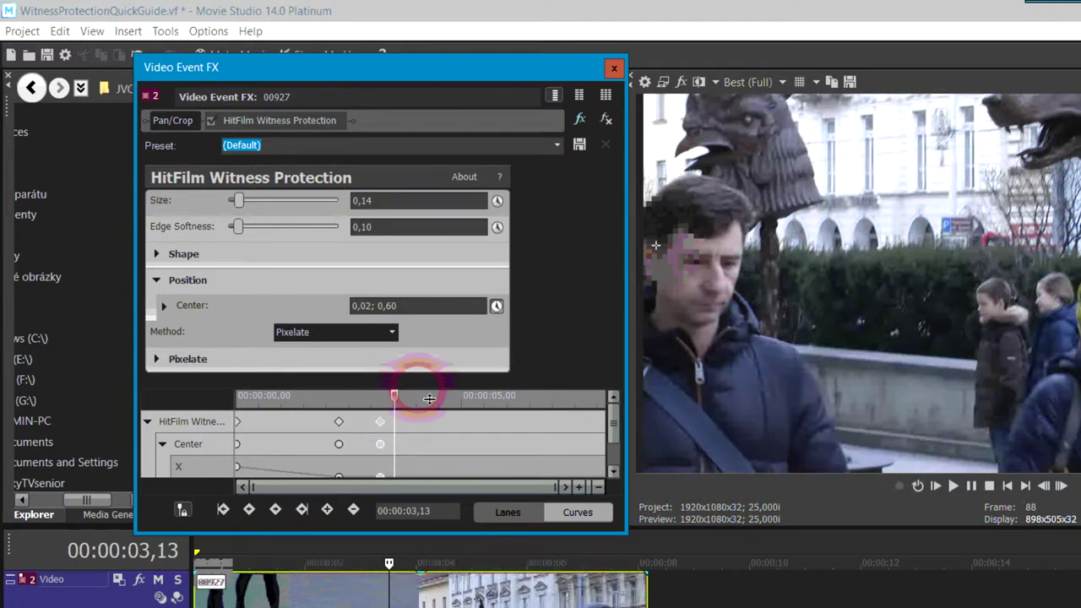
{"action": "left_click_drag", "start_coordinate": [651, 243], "coordinate": [712, 273]}
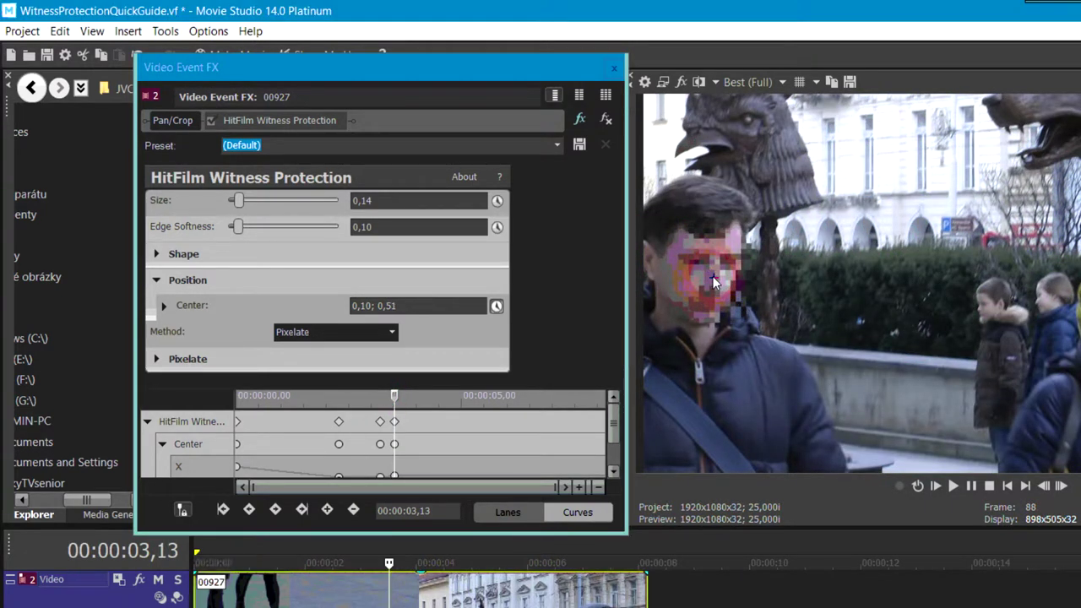
{"action": "left_click", "coordinate": [388, 412]}
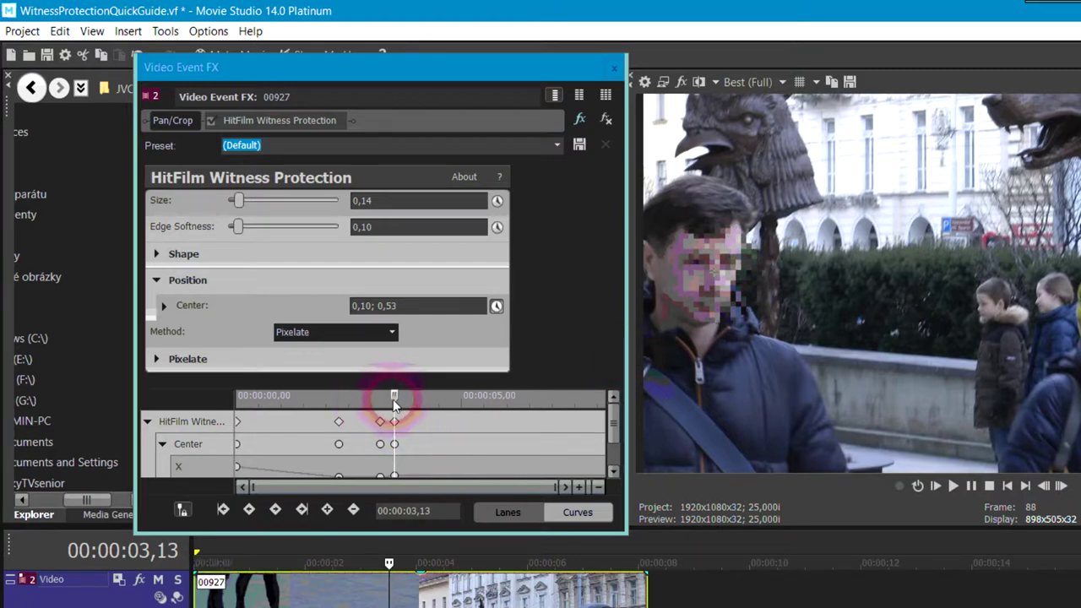
Keyframe the Center at 0,15; 0,36 over the face at 00:00:03,23 and enlarge the effect's Size to 0,17
{"action": "left_click_drag", "start_coordinate": [393, 403], "coordinate": [413, 401]}
{"action": "left_click_drag", "start_coordinate": [713, 275], "coordinate": [754, 336]}
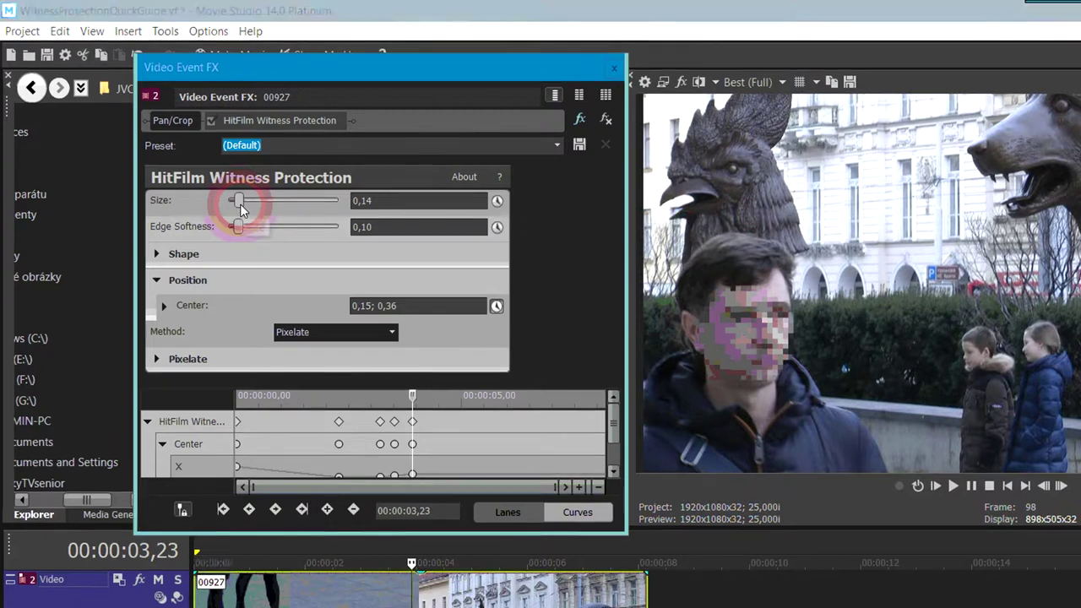
{"action": "left_click", "coordinate": [240, 204]}
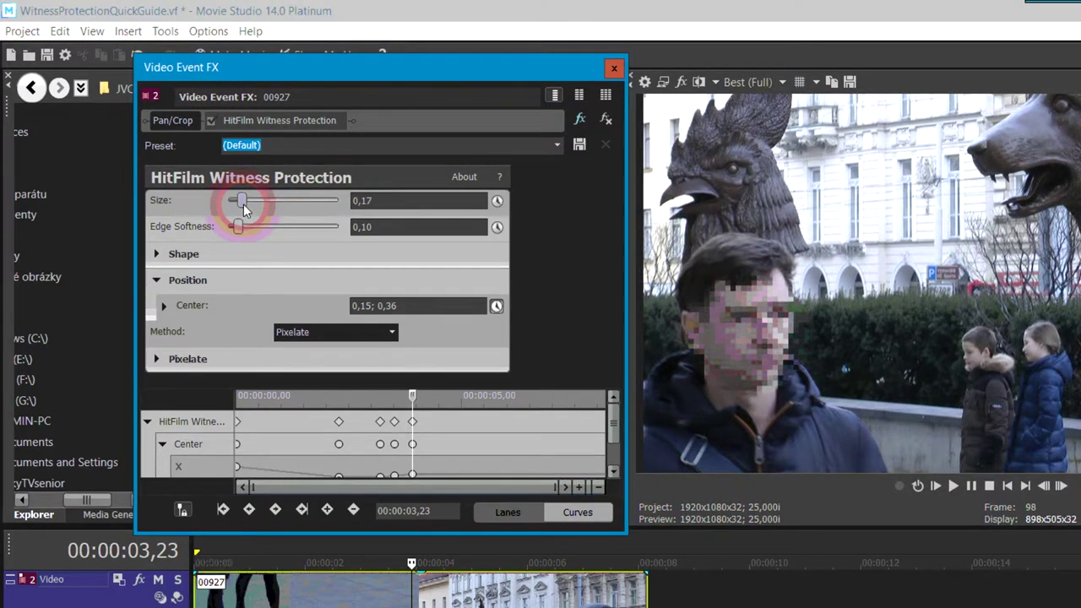
Keyframe the effect's Center over the man's face at 0,24; 0,36 at time 00:00:04,07
{"action": "left_click", "coordinate": [744, 351]}
{"action": "left_click", "coordinate": [756, 339]}
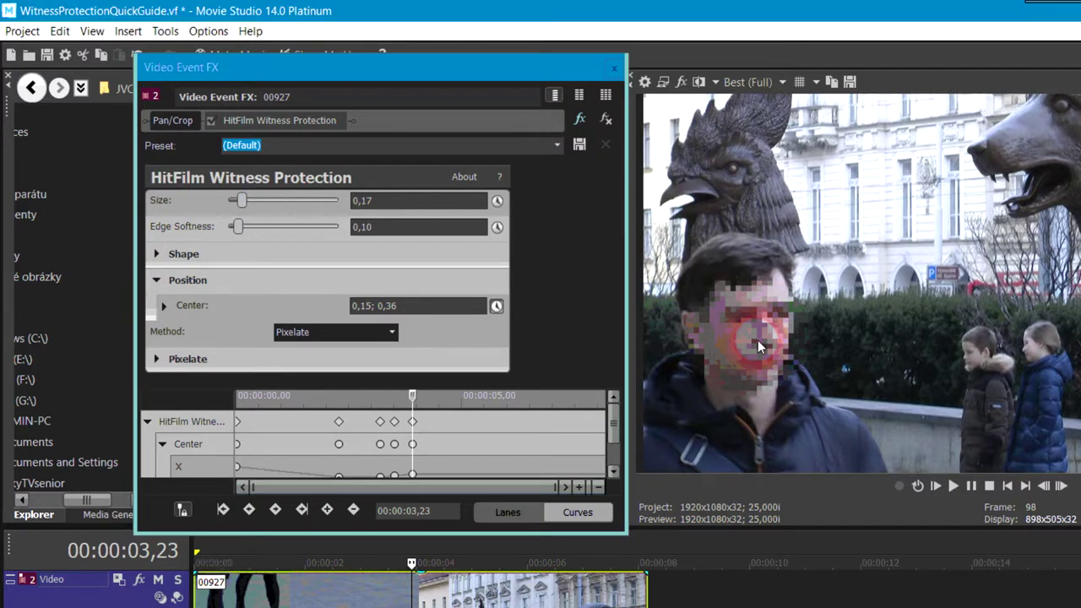
{"action": "left_click", "coordinate": [411, 420]}
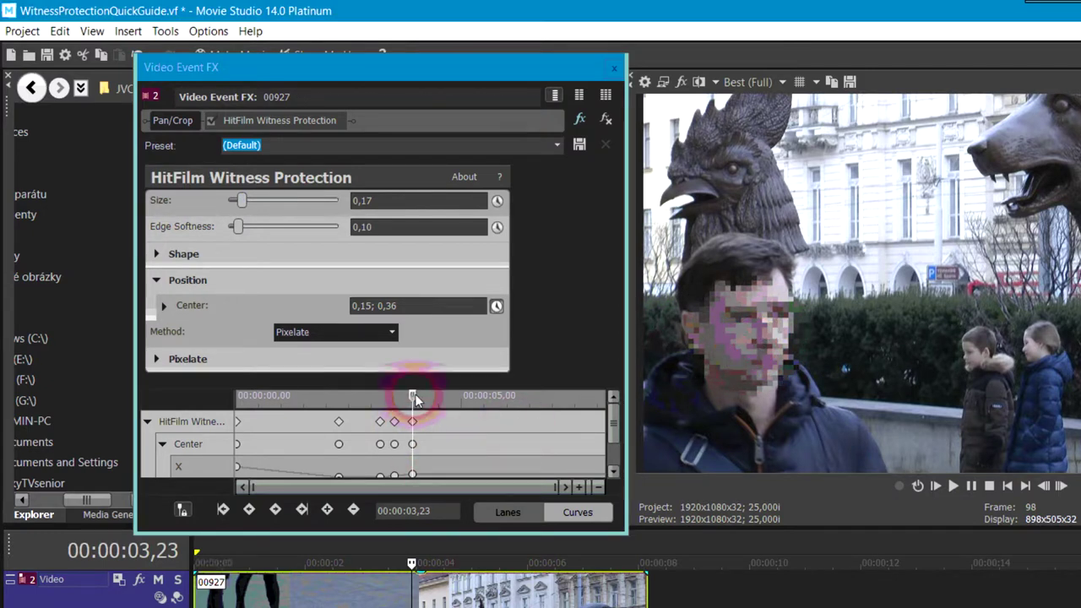
{"action": "left_click_drag", "start_coordinate": [414, 395], "coordinate": [432, 395]}
{"action": "left_click", "coordinate": [737, 335]}
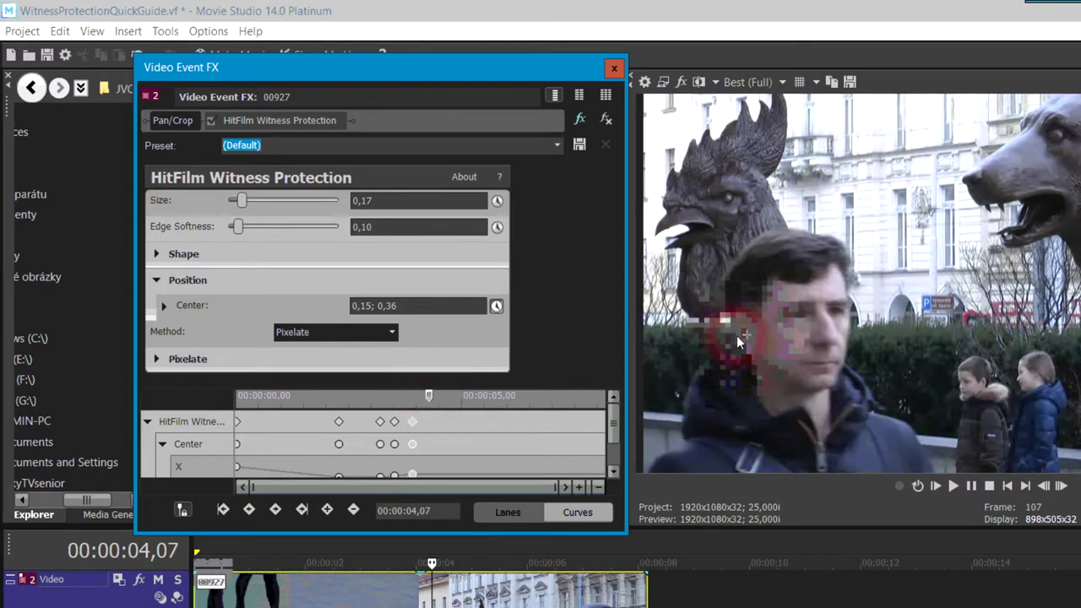
{"action": "left_click_drag", "start_coordinate": [742, 336], "coordinate": [803, 335]}
{"action": "left_click", "coordinate": [750, 346]}
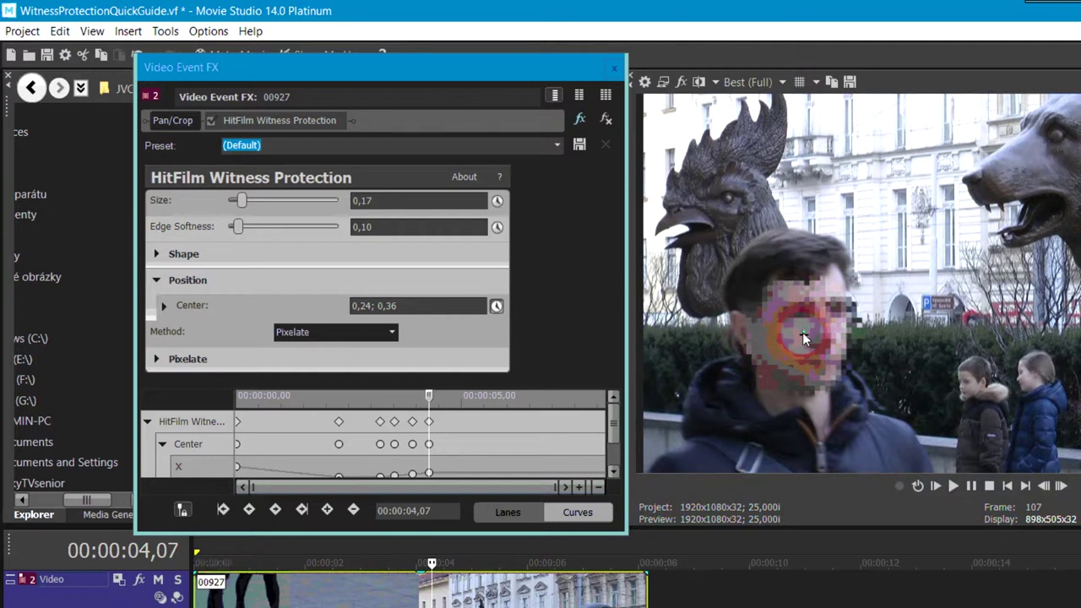
Follow the man's face with a Center keyframe of 0,44; 0,26 at time 00:00:04,16
{"action": "left_click", "coordinate": [430, 395]}
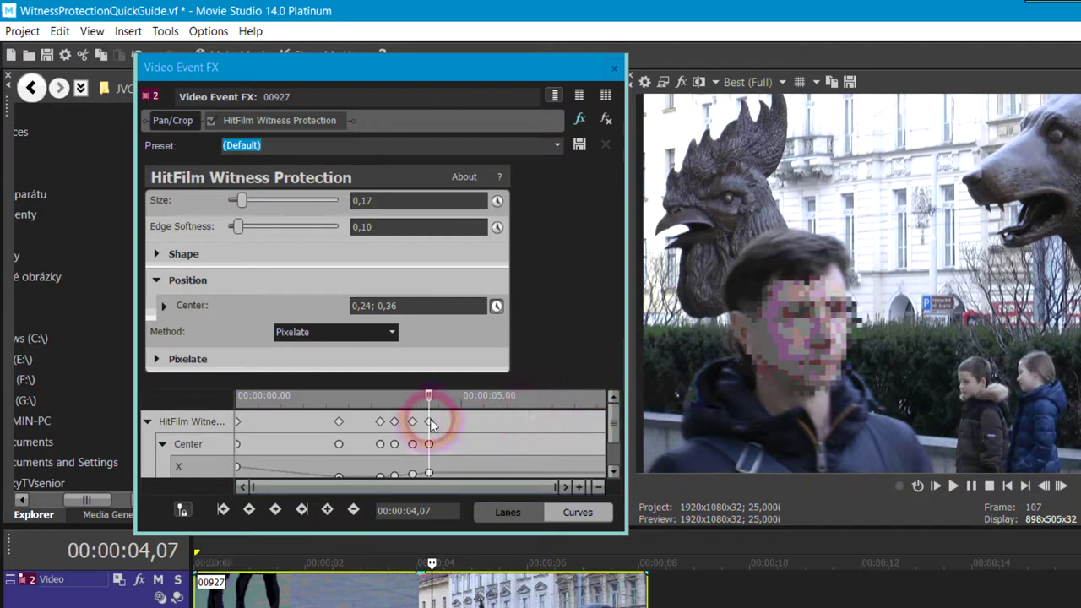
{"action": "mouse_move", "coordinate": [431, 394]}
{"action": "left_mouse_down"}
{"action": "mouse_move", "coordinate": [458, 397]}
{"action": "mouse_move", "coordinate": [445, 395]}
{"action": "left_mouse_up"}
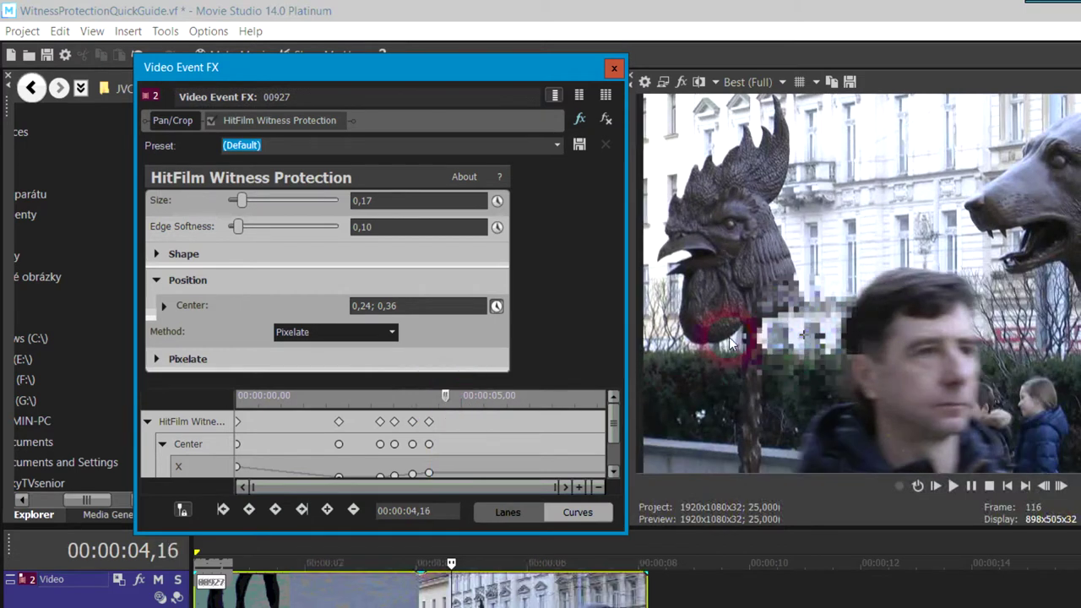
{"action": "left_click_drag", "start_coordinate": [774, 337], "coordinate": [942, 372]}
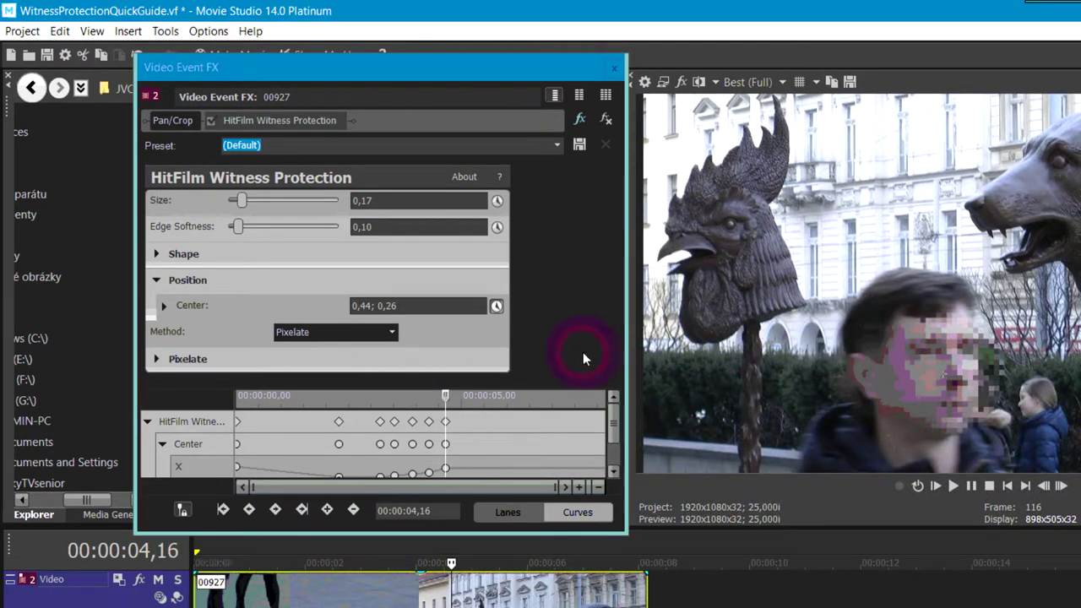
Keyframe the Center at 0,53; 0,30 at time 00:00:04,20 and enlarge the effect's Size to 0,21
{"action": "left_click", "coordinate": [446, 403]}
{"action": "left_click_drag", "start_coordinate": [445, 402], "coordinate": [452, 399]}
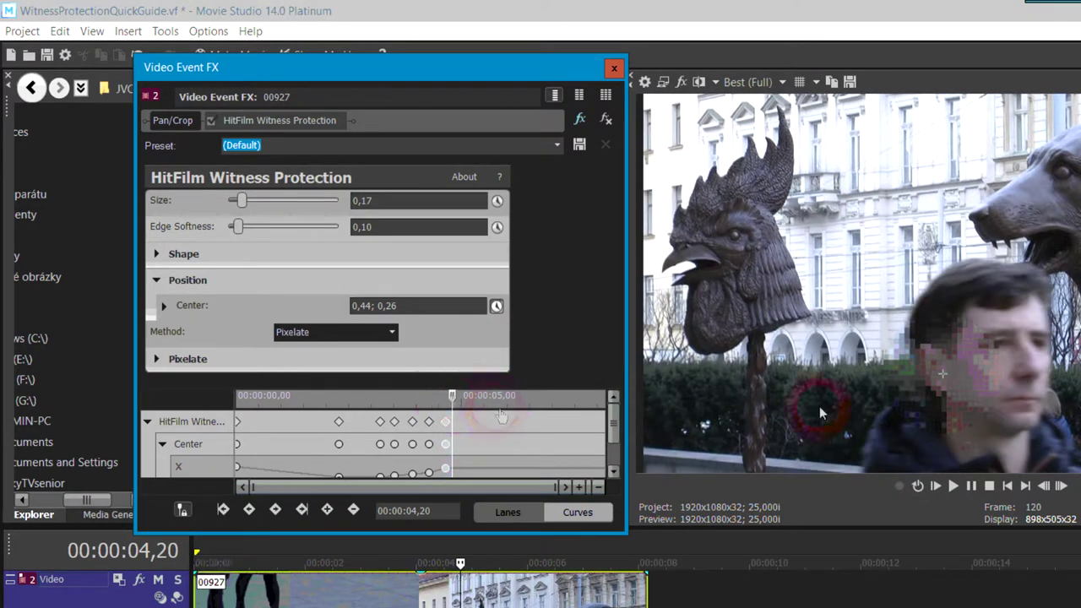
{"action": "left_click_drag", "start_coordinate": [940, 374], "coordinate": [1002, 365]}
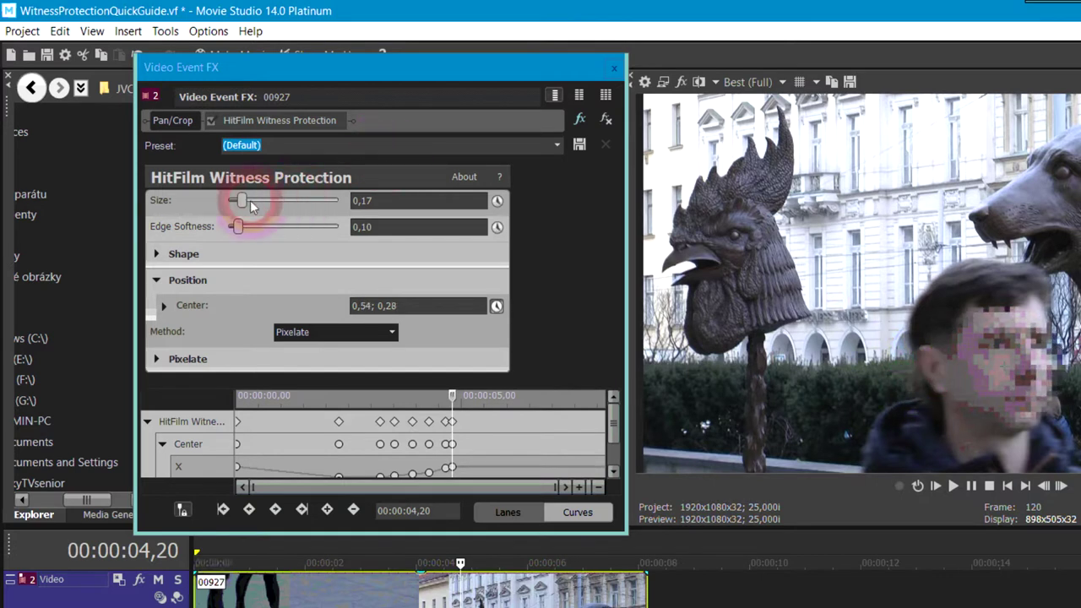
{"action": "left_click_drag", "start_coordinate": [242, 200], "coordinate": [246, 201]}
{"action": "left_click_drag", "start_coordinate": [1024, 373], "coordinate": [1003, 357]}
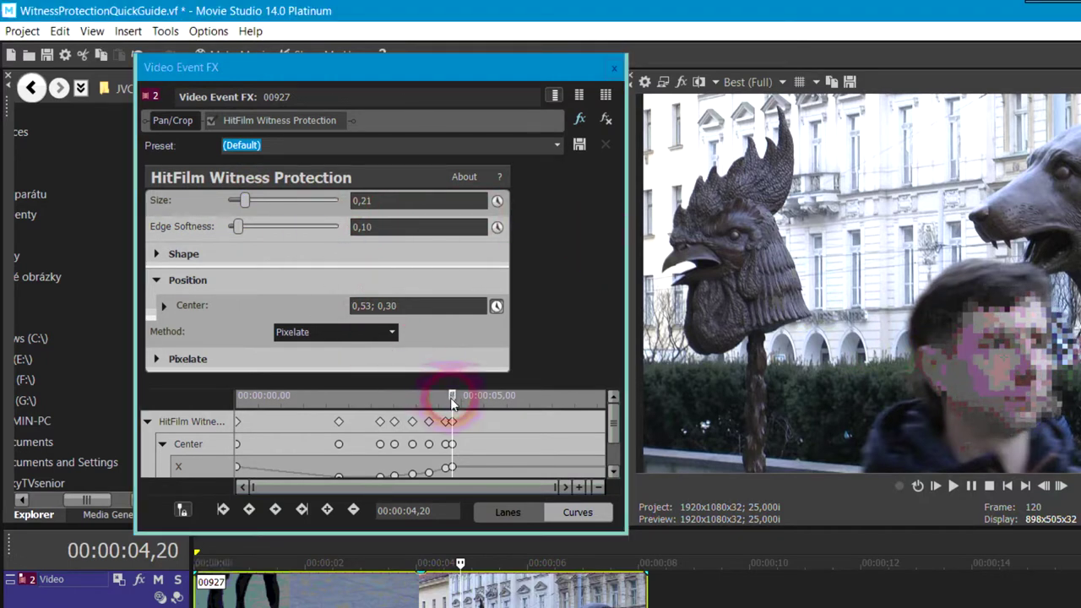
Keyframe the Center over the face at 0,66; 0,31 at 00:00:05,00 and at 0,72; 0,25 at 00:00:05,05
{"action": "left_click_drag", "start_coordinate": [451, 401], "coordinate": [462, 397]}
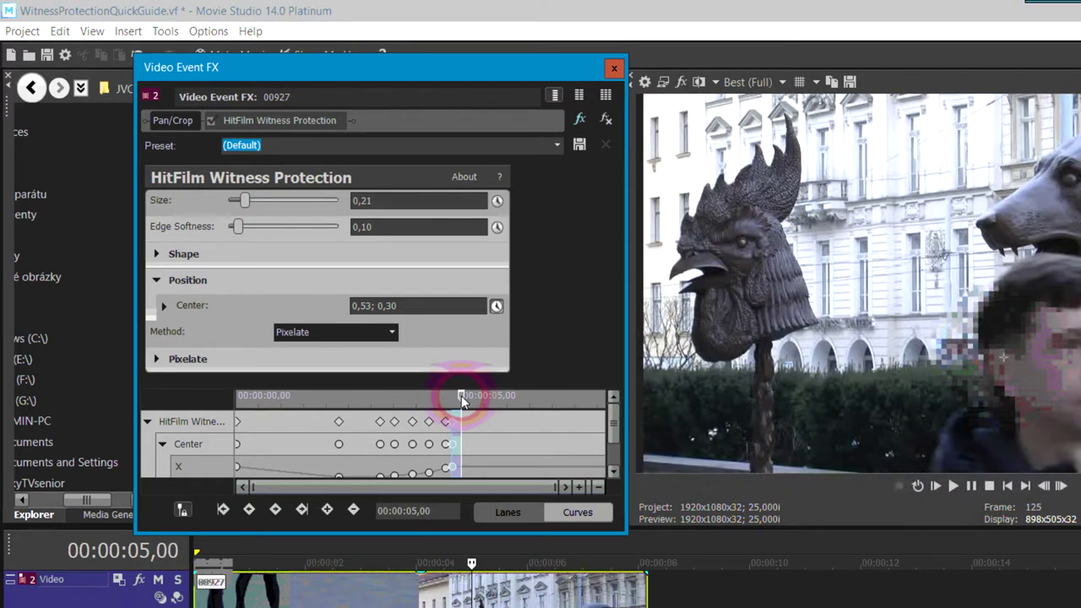
{"action": "left_click_drag", "start_coordinate": [1004, 360], "coordinate": [1080, 365]}
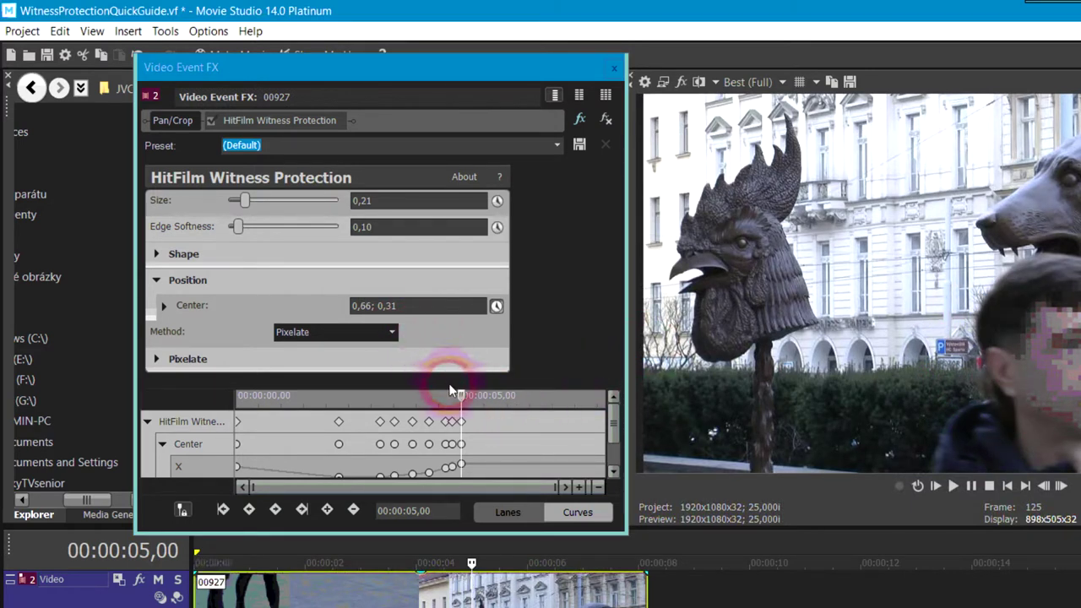
{"action": "left_click_drag", "start_coordinate": [463, 395], "coordinate": [470, 396]}
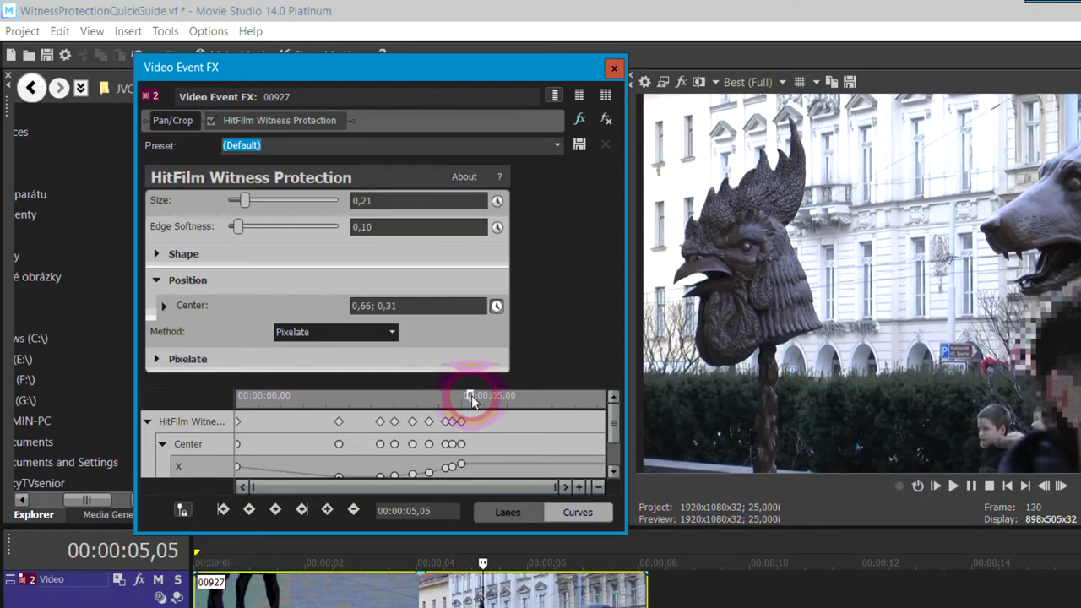
{"action": "left_click_drag", "start_coordinate": [1074, 355], "coordinate": [1080, 372]}
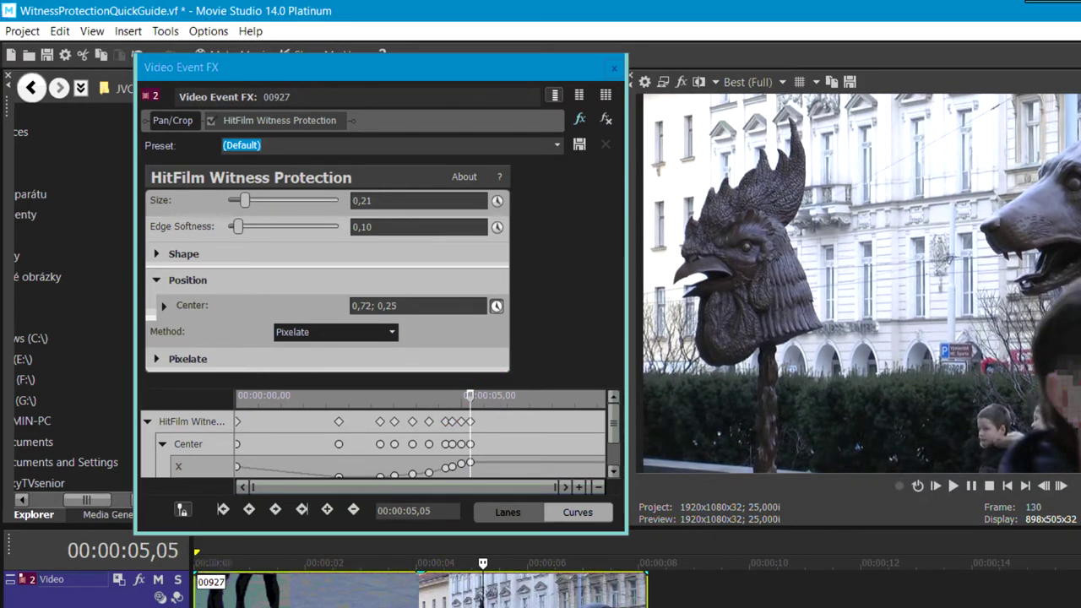
Move the effect past the frame's edge with a Center keyframe of 0,89; 0,26 at time 00:00:05,13
{"action": "left_click", "coordinate": [512, 413]}
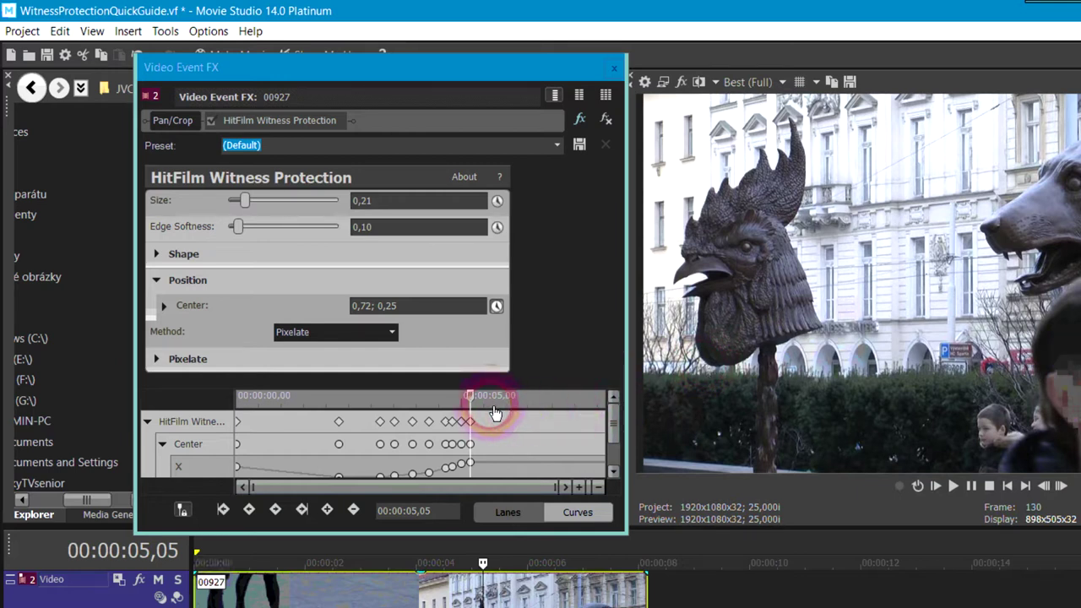
{"action": "left_click", "coordinate": [479, 397]}
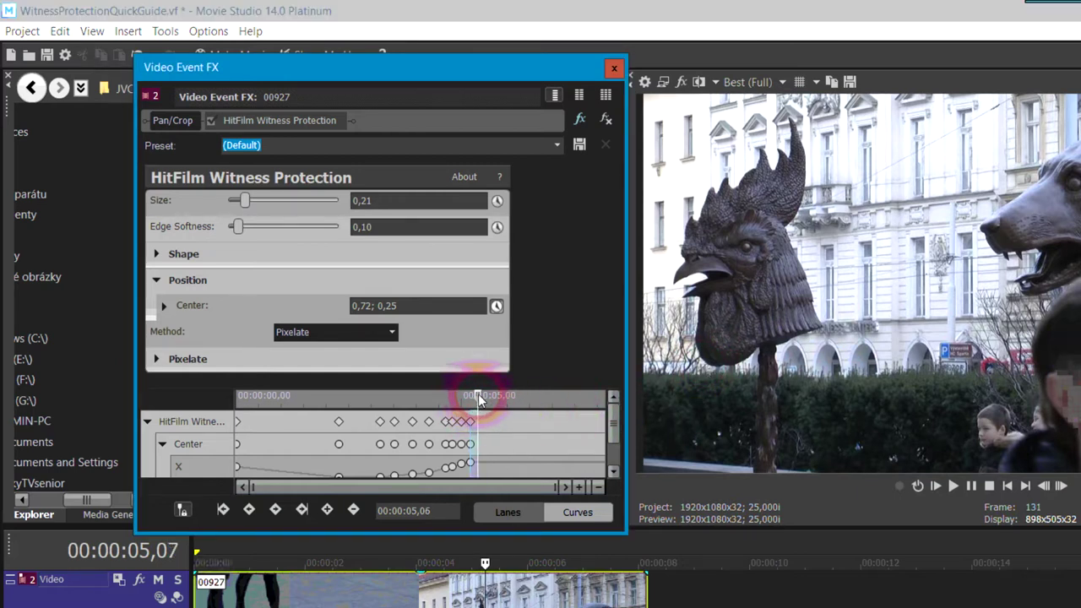
{"action": "left_click_drag", "start_coordinate": [479, 397], "coordinate": [485, 397]}
{"action": "left_click_drag", "start_coordinate": [1080, 378], "coordinate": [1080, 360]}
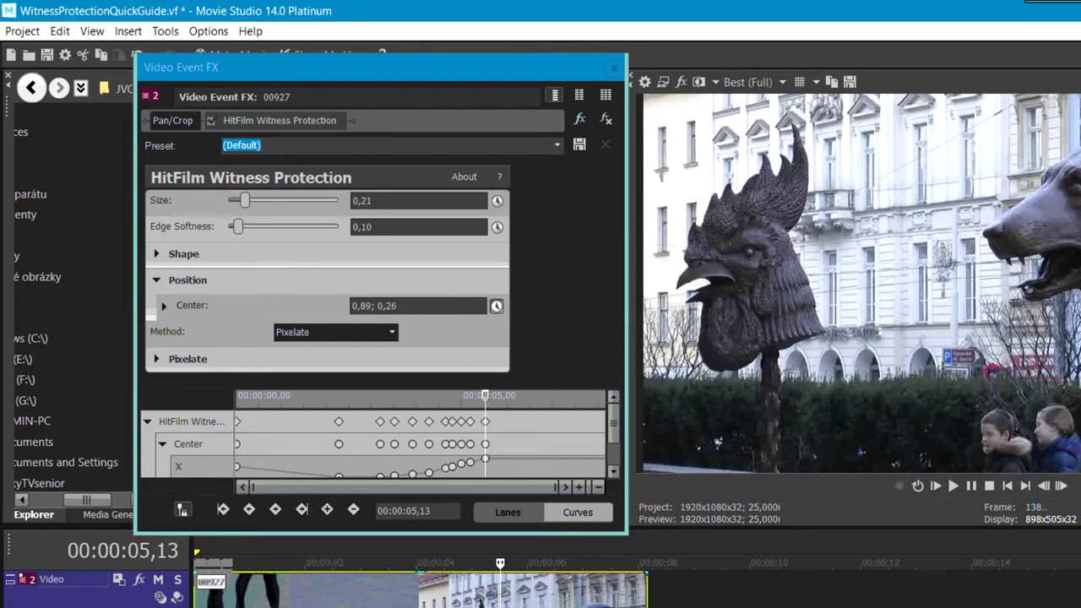
Carry the effect fully out of frame with Center keyframes of 0,97; 0,26 at 00:00:05,20 and 1,18; 0,15 at 00:00:06,05
{"action": "left_click", "coordinate": [488, 396]}
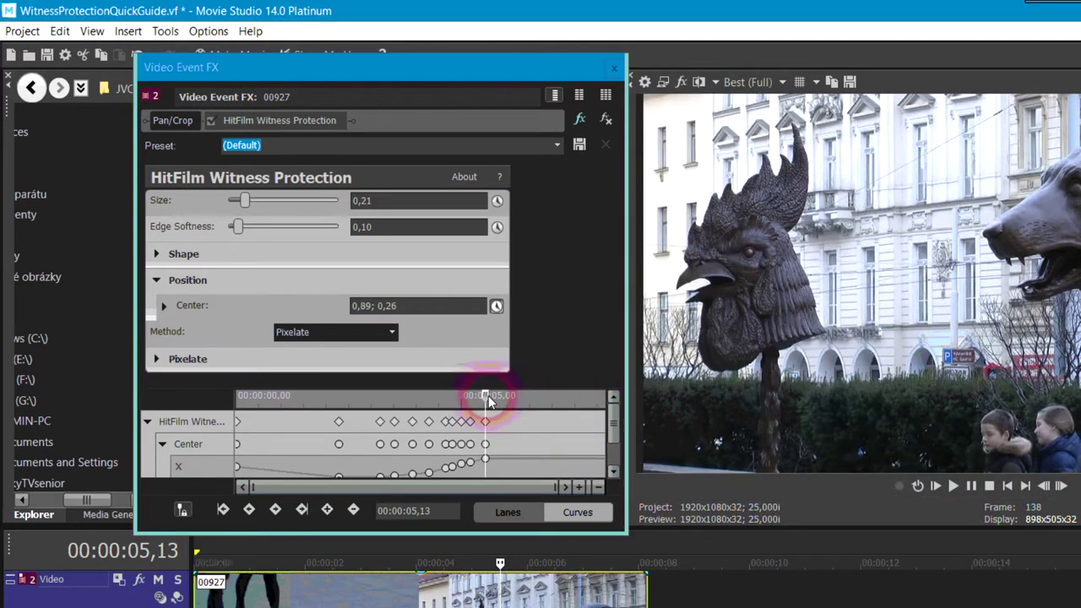
{"action": "left_click_drag", "start_coordinate": [485, 396], "coordinate": [498, 395]}
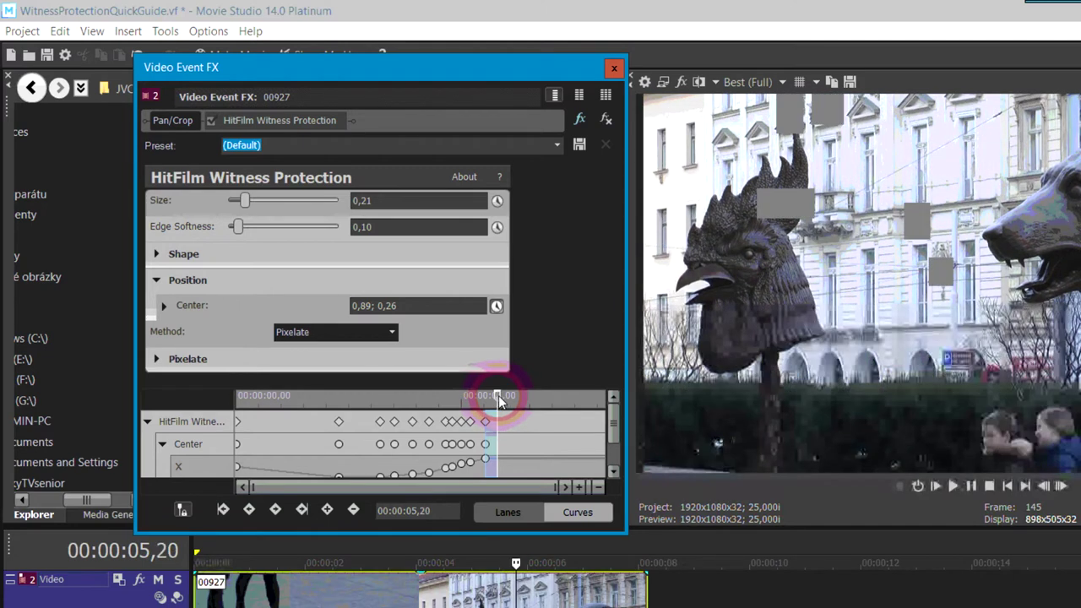
{"action": "left_click_drag", "start_coordinate": [1080, 364], "coordinate": [1080, 362]}
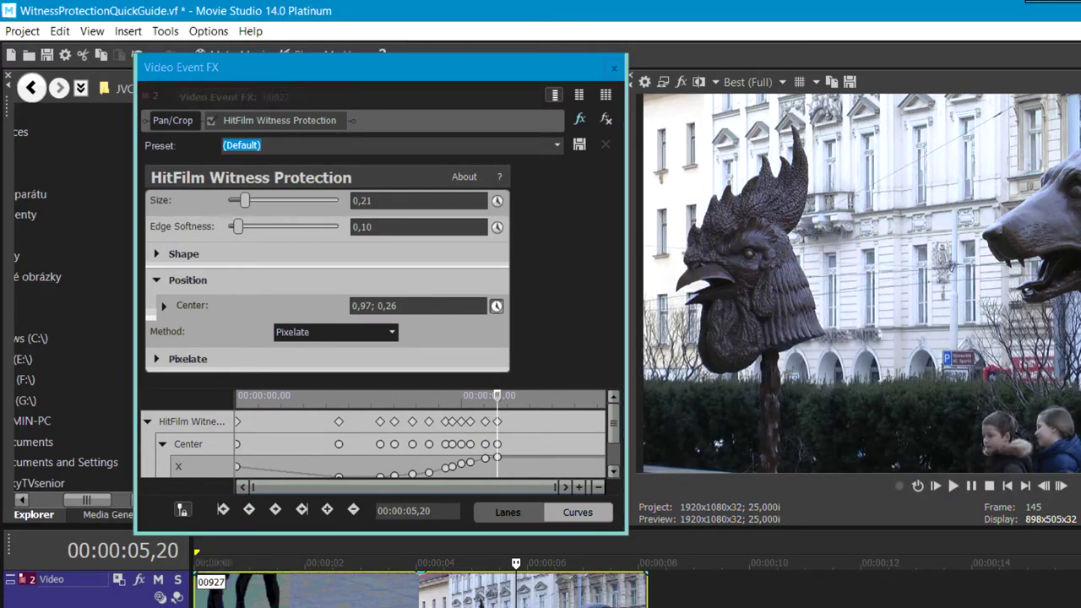
{"action": "left_click", "coordinate": [497, 395]}
{"action": "left_click_drag", "start_coordinate": [498, 394], "coordinate": [516, 393]}
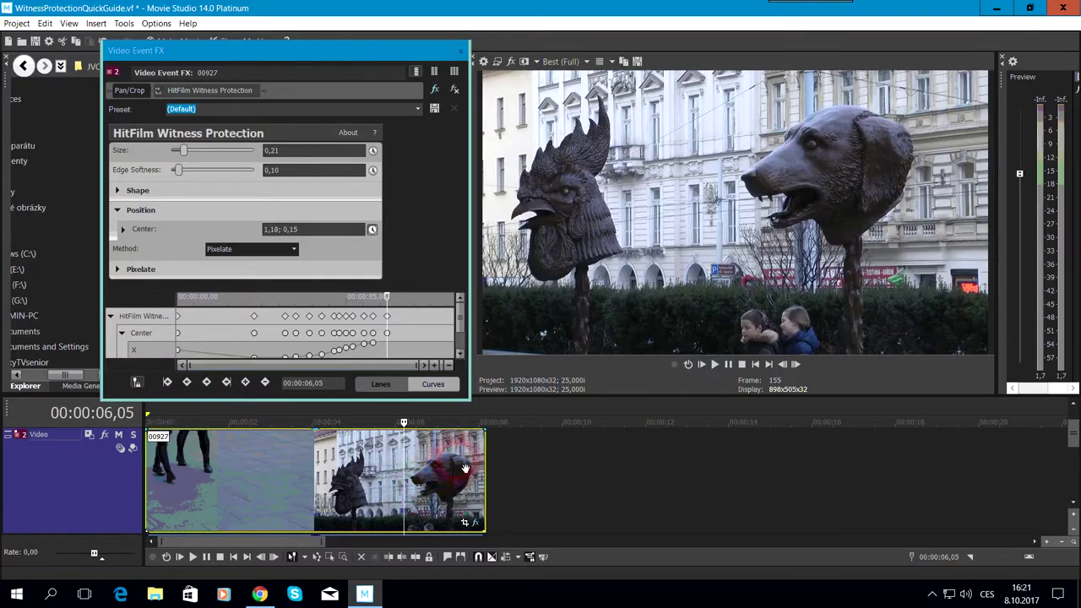
Scrub back through clip 00927 and play it from the start to check that the pixelation follows the man's face
{"action": "left_click", "coordinate": [379, 496]}
{"action": "left_click_drag", "start_coordinate": [385, 496], "coordinate": [226, 487]}
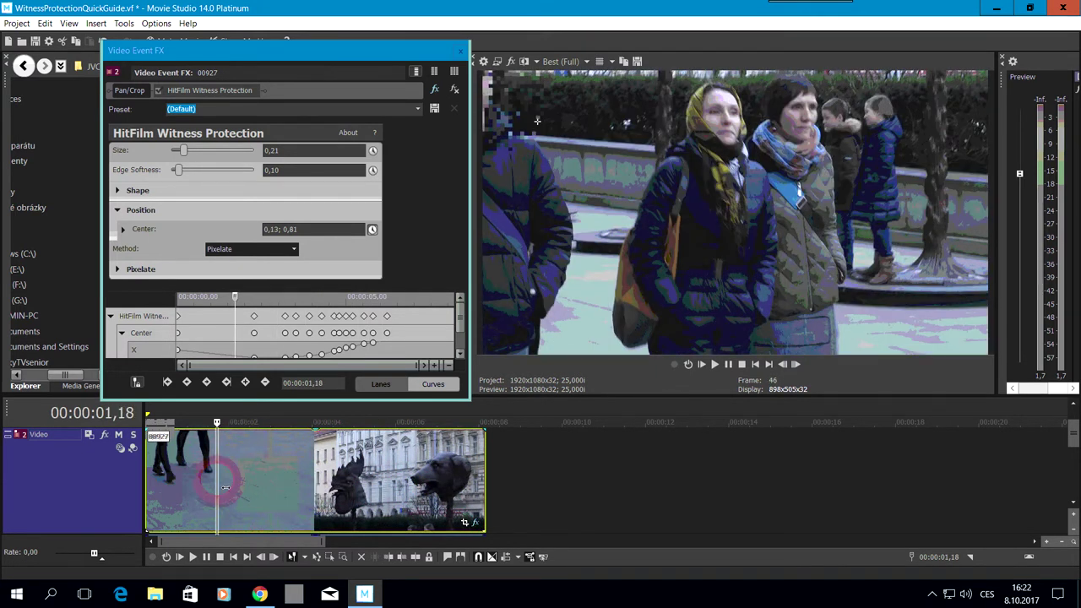
{"action": "left_click", "coordinate": [619, 409]}
{"action": "left_click", "coordinate": [713, 366]}
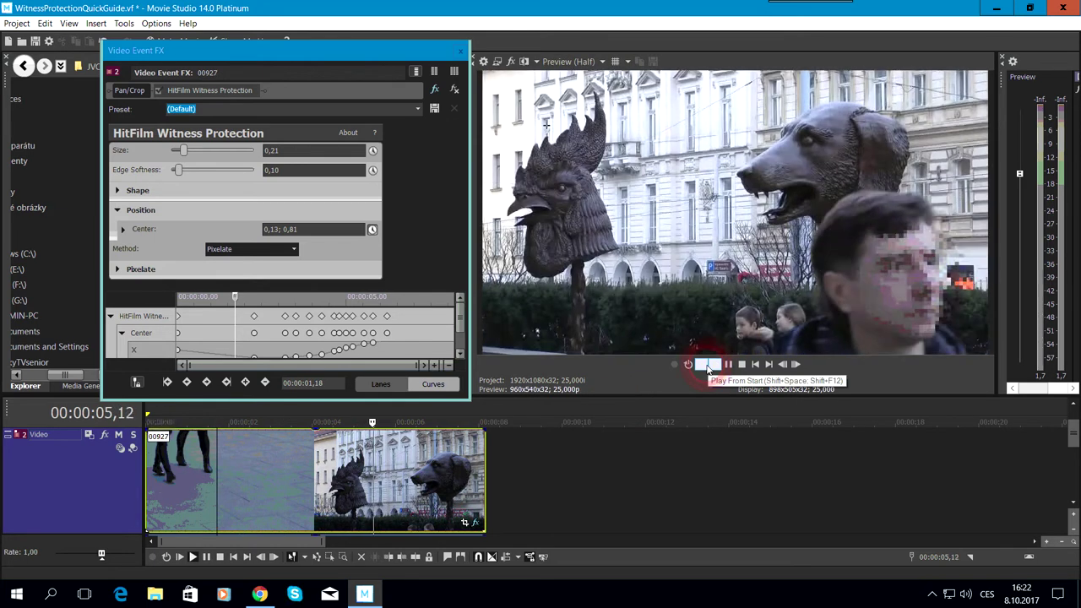
{"action": "left_click", "coordinate": [707, 365]}
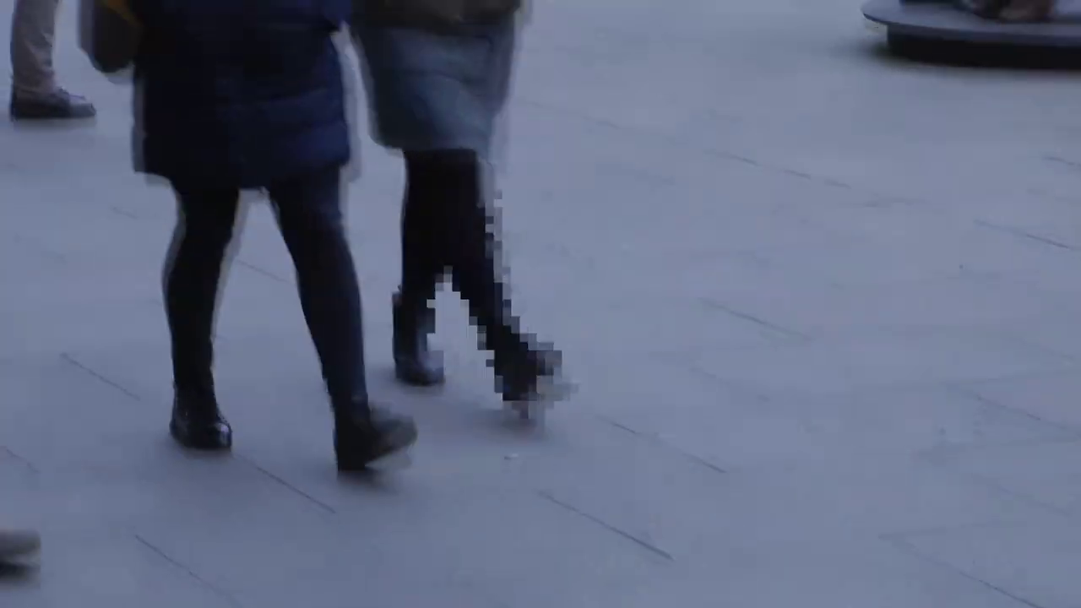